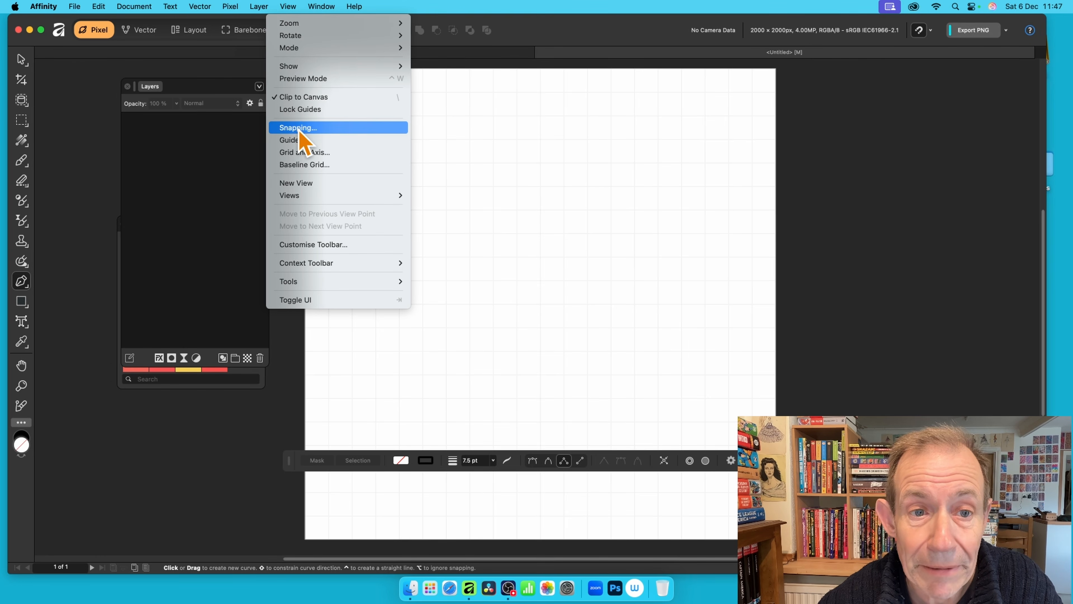
Step: Check the snapping settings, and set the basic grid's spacing to 150 px
left_click(299, 128)
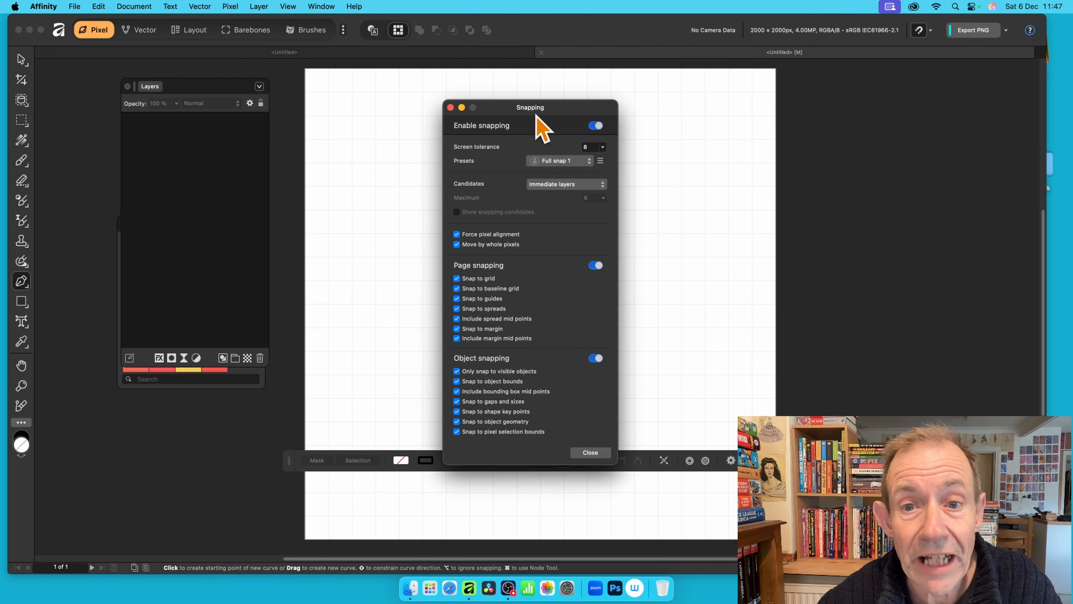
left_click(451, 107)
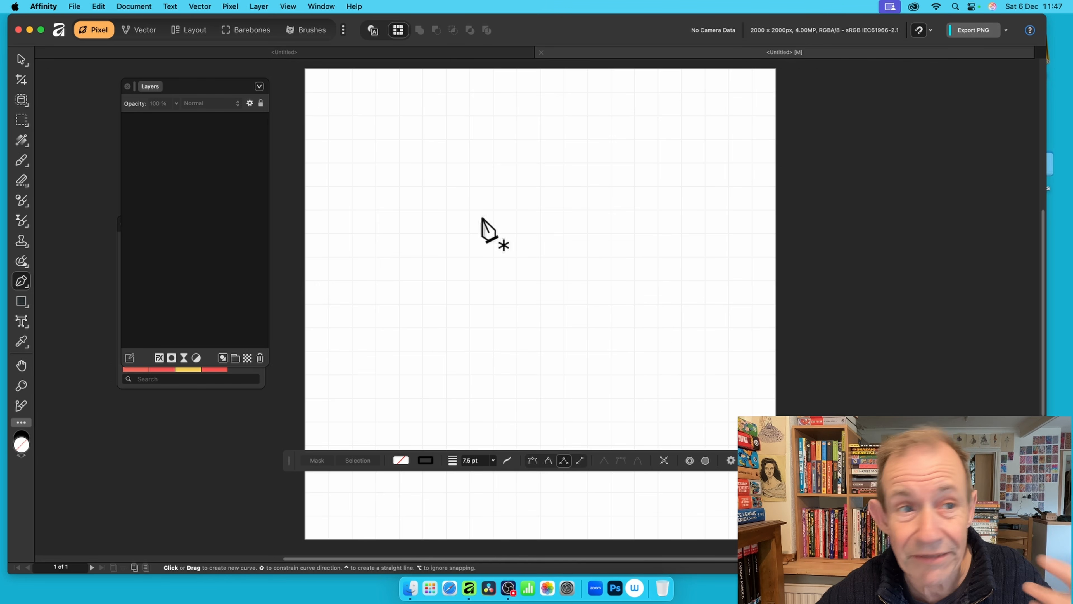
left_click(289, 7)
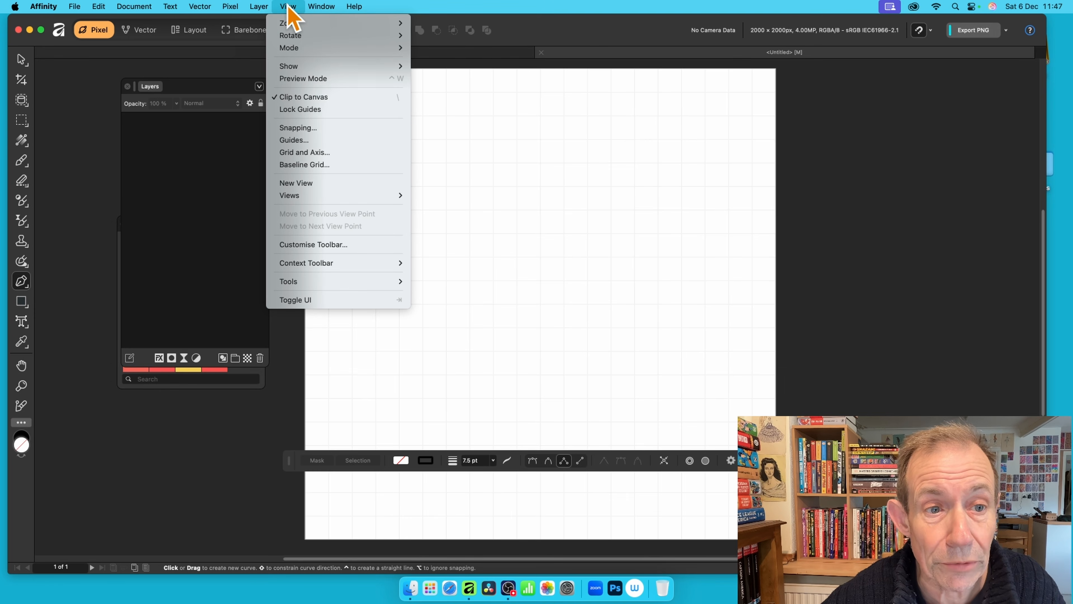
left_click(324, 155)
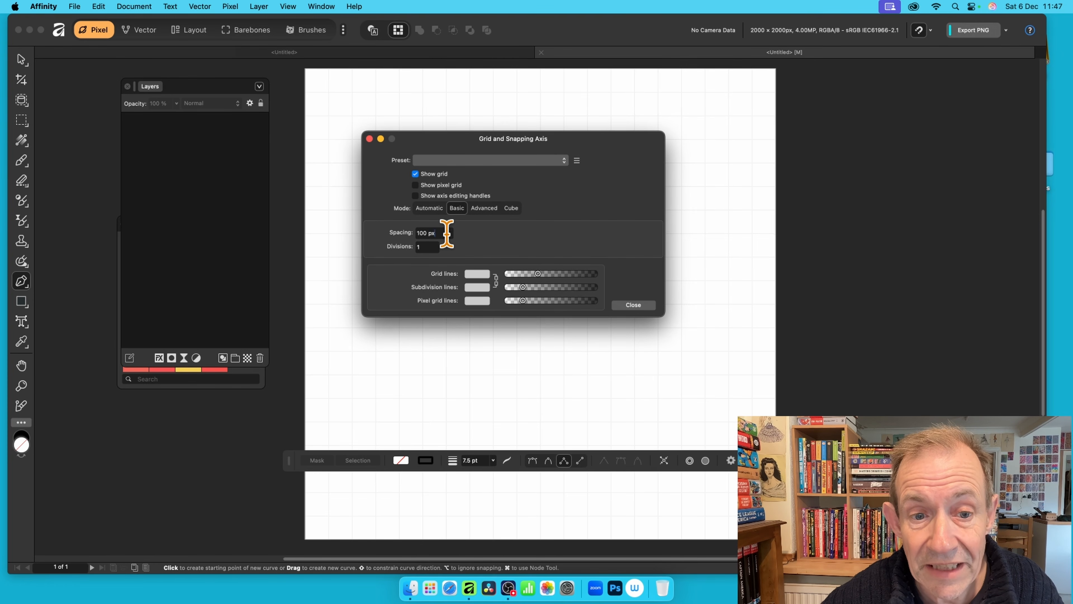
left_click_drag(450, 233, 404, 223)
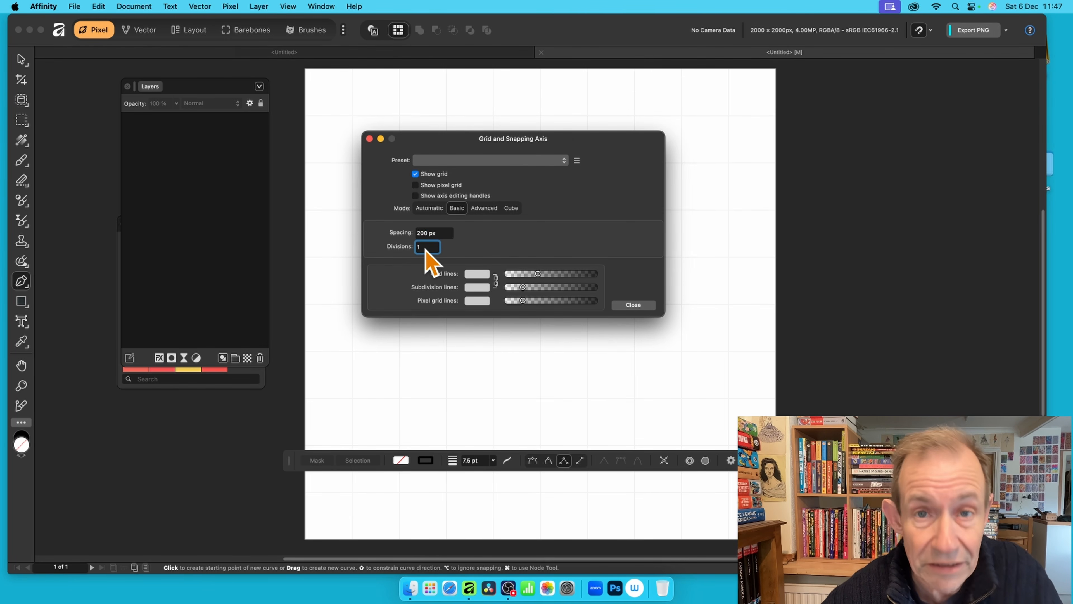
left_click(427, 235)
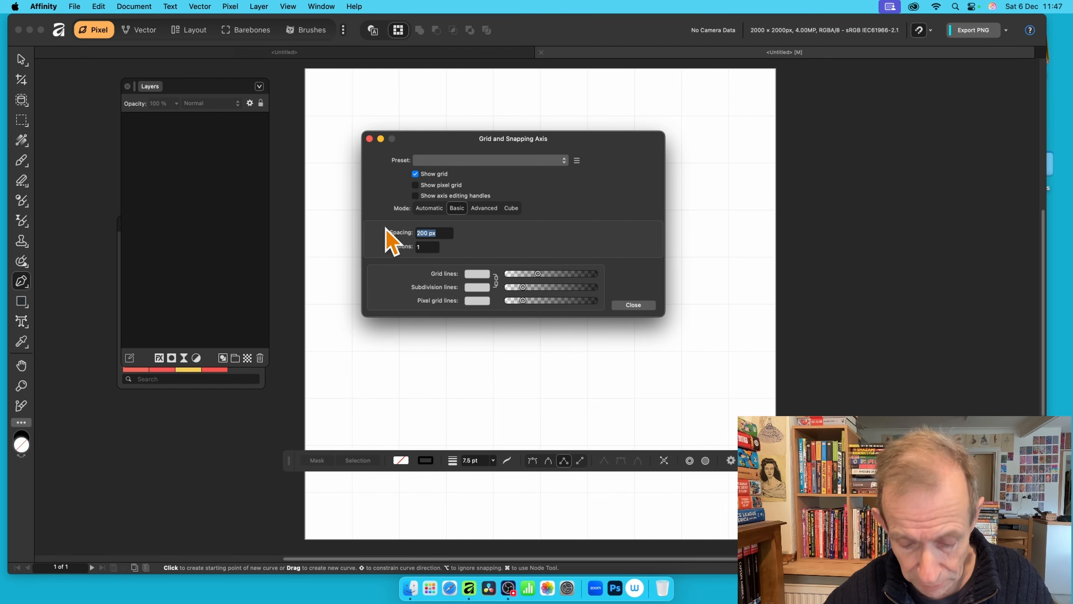
type("150")
key("Tab")
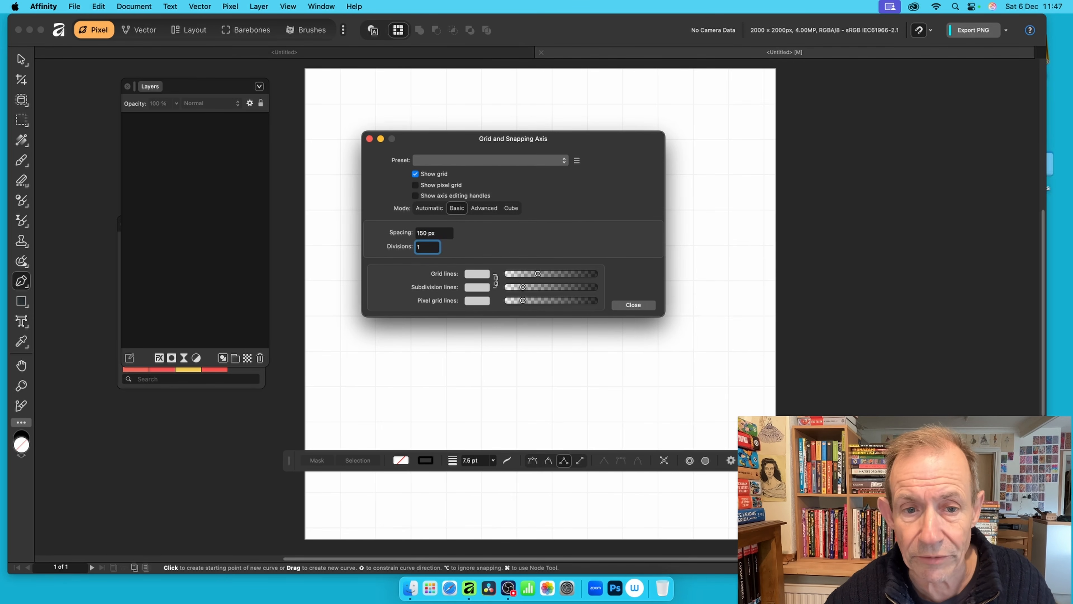
left_click(370, 139)
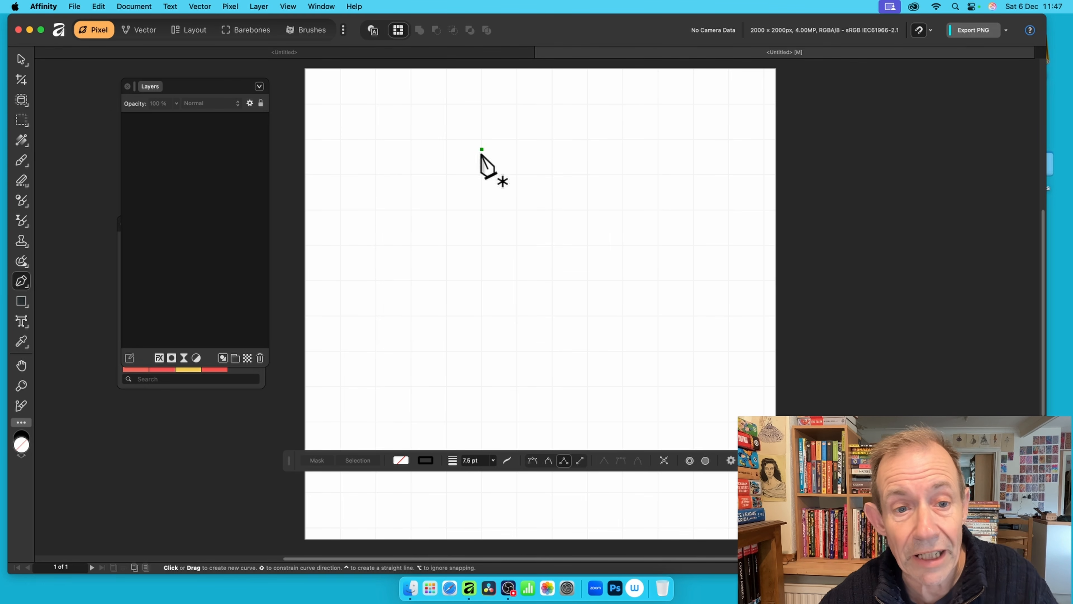
Step: Draw a four-peak zigzag line in Polygon Mode, one grid square high, placing its nine nodes on grid intersections
left_click(411, 209)
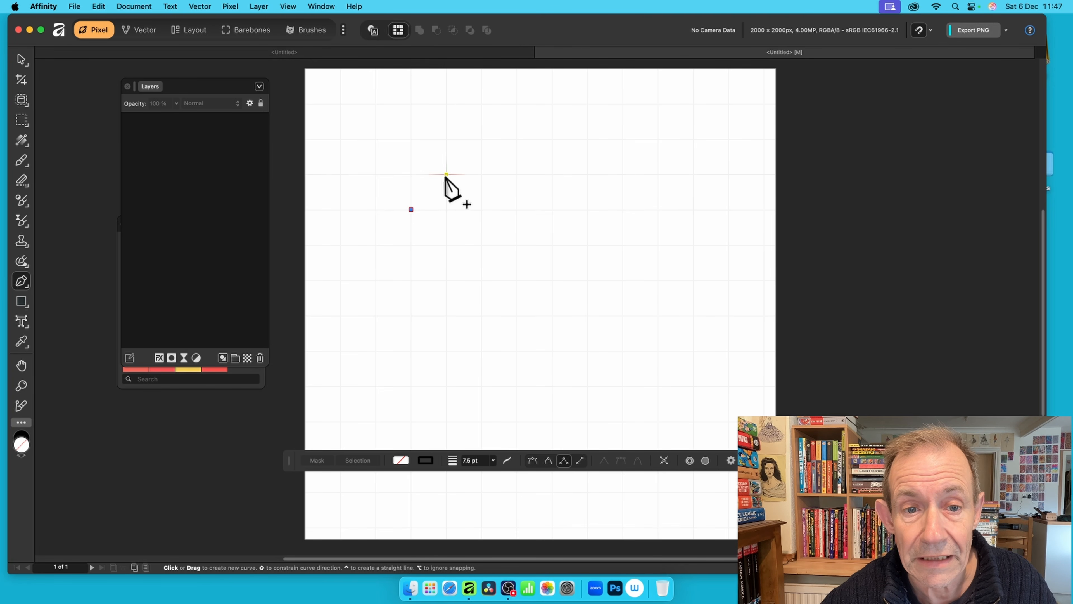
left_click(447, 174)
left_click(482, 210)
left_click(517, 175)
left_click(553, 209)
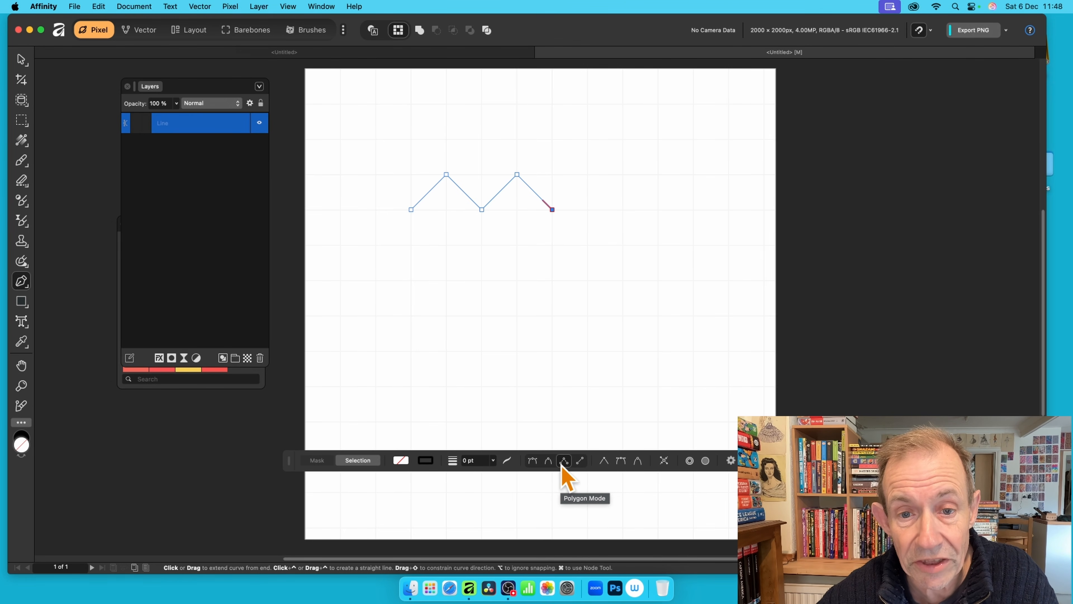
left_click(588, 174)
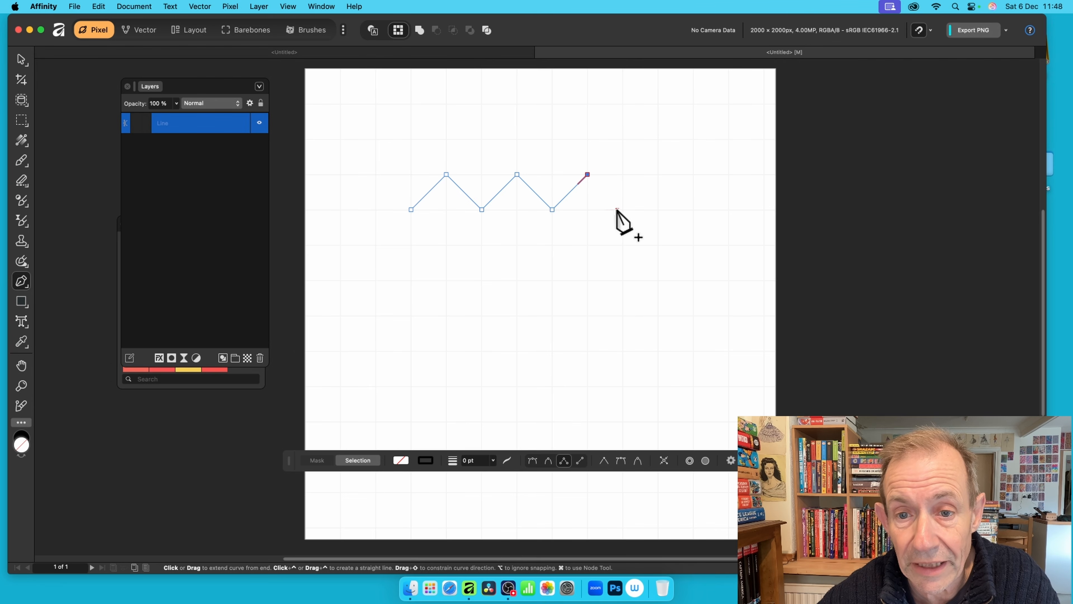
left_click(623, 209)
left_click(658, 174)
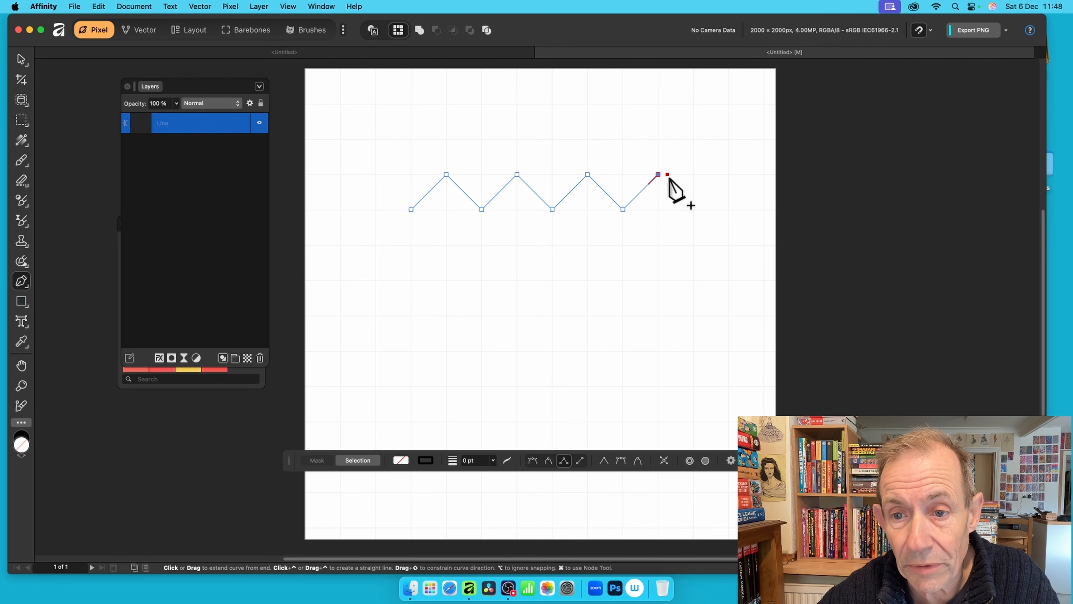
left_click(692, 210)
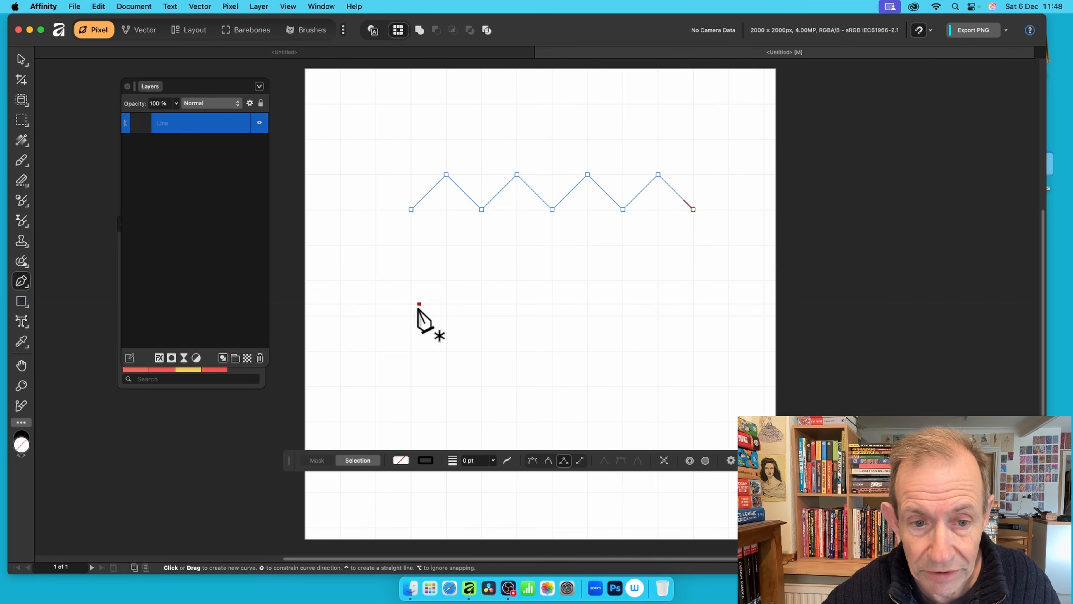
Step: Turn on the 7.5 pt black stroke for the Pen Tool's line, and delete the trial zigzag
left_click(690, 460)
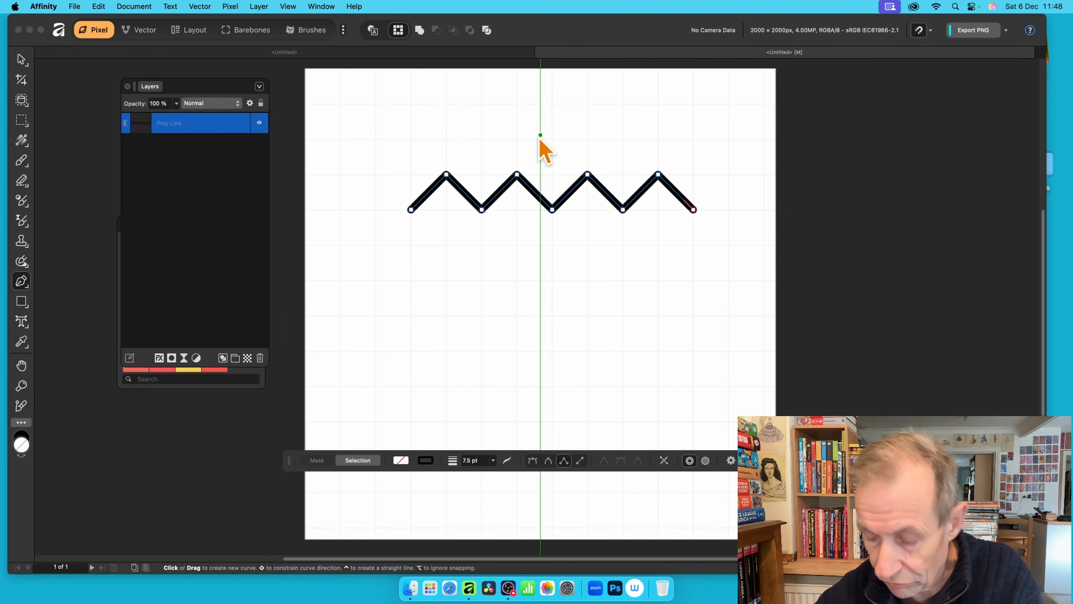
key("Delete")
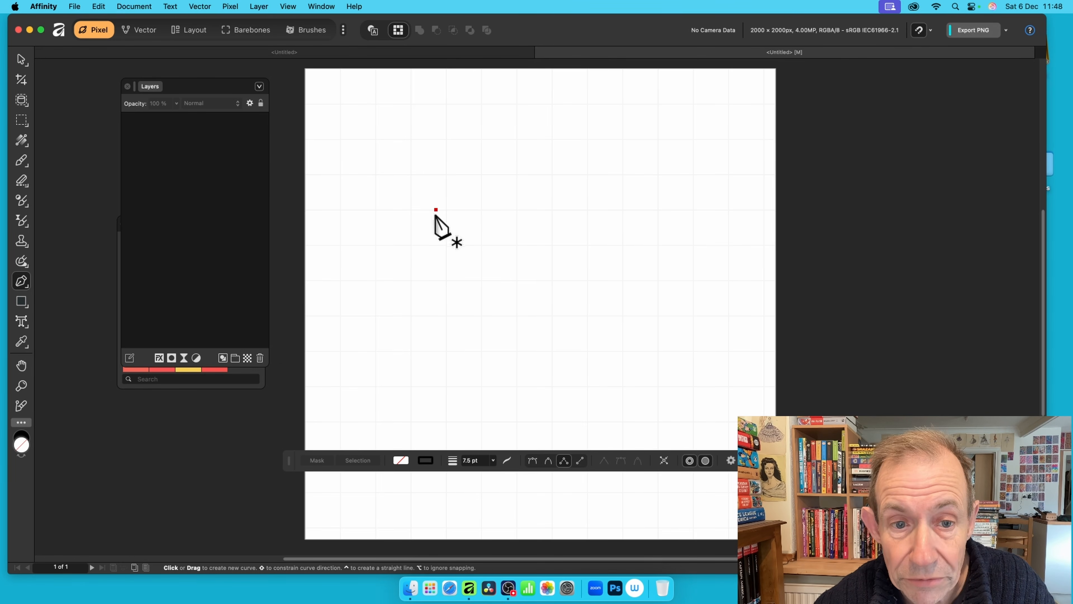
Step: Draw a two-peak zigzag, one grid square high, starting four squares in from the canvas's left edge and four squares down
left_click(446, 209)
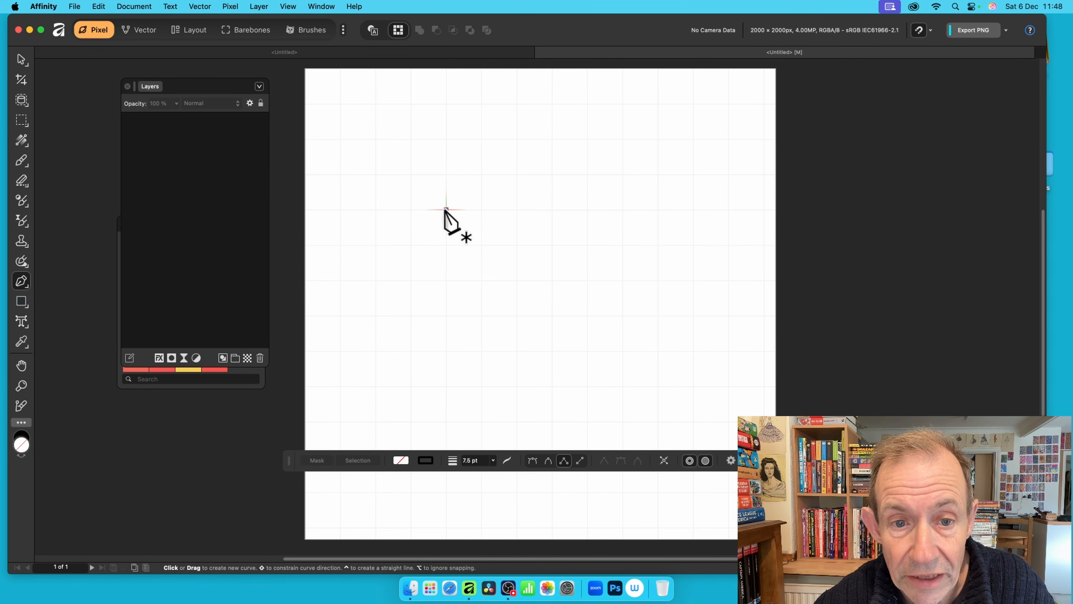
left_click(482, 174)
left_click(518, 210)
left_click(552, 174)
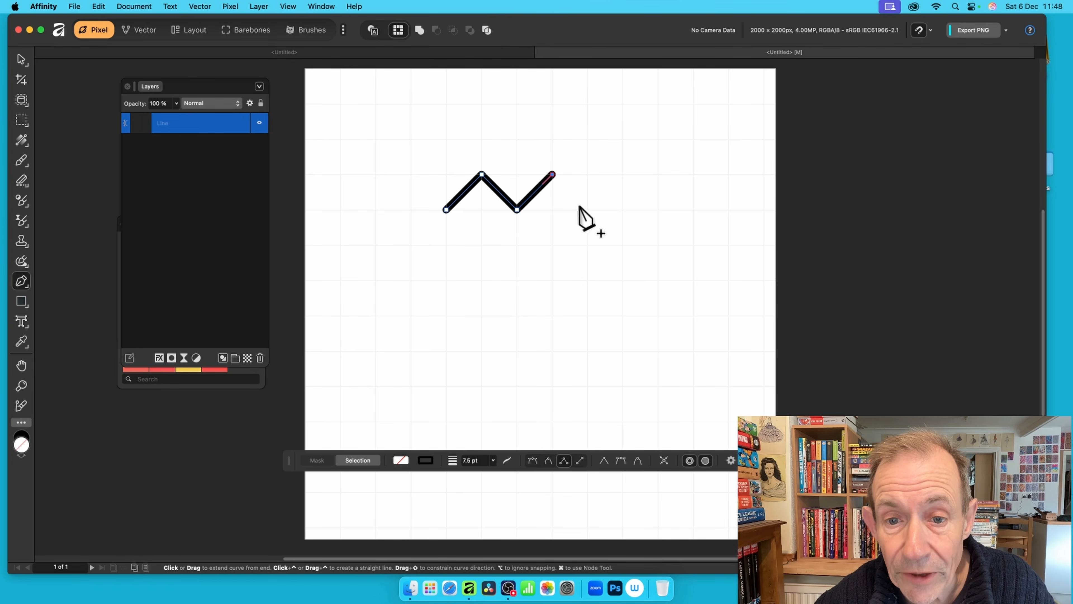
left_click(587, 208)
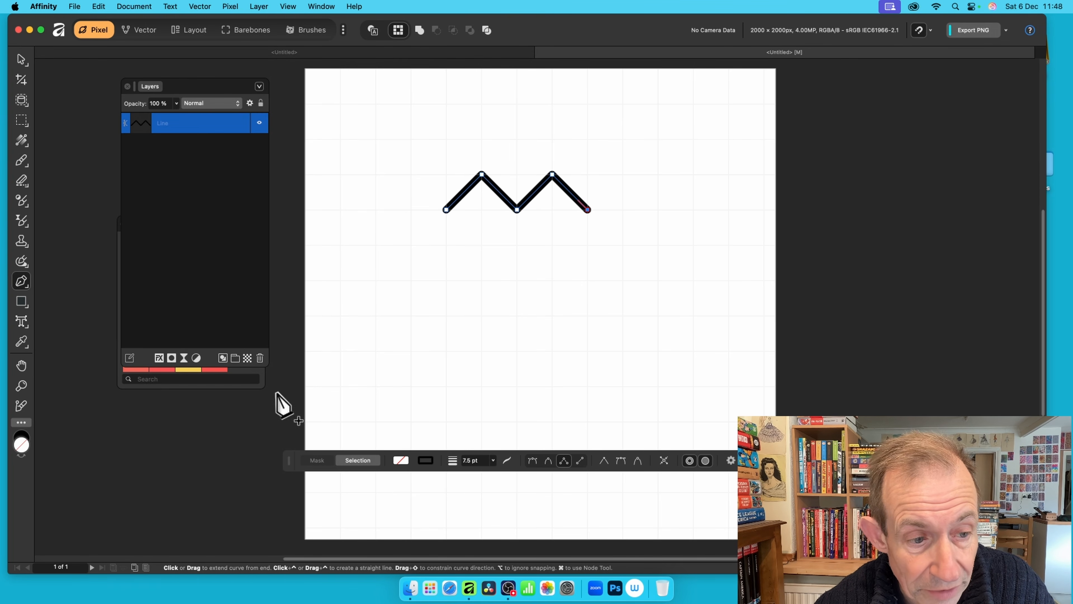
Step: Fill the zigzag with a red swatch and extend it by two more peaks along the grid
left_click(162, 369)
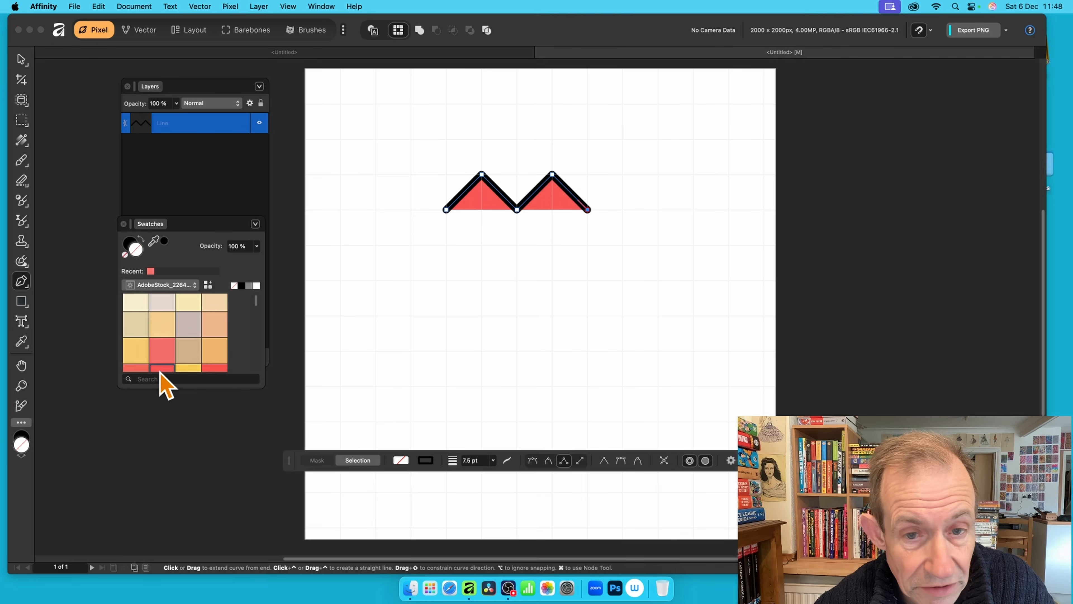
left_click(623, 174)
left_click(658, 210)
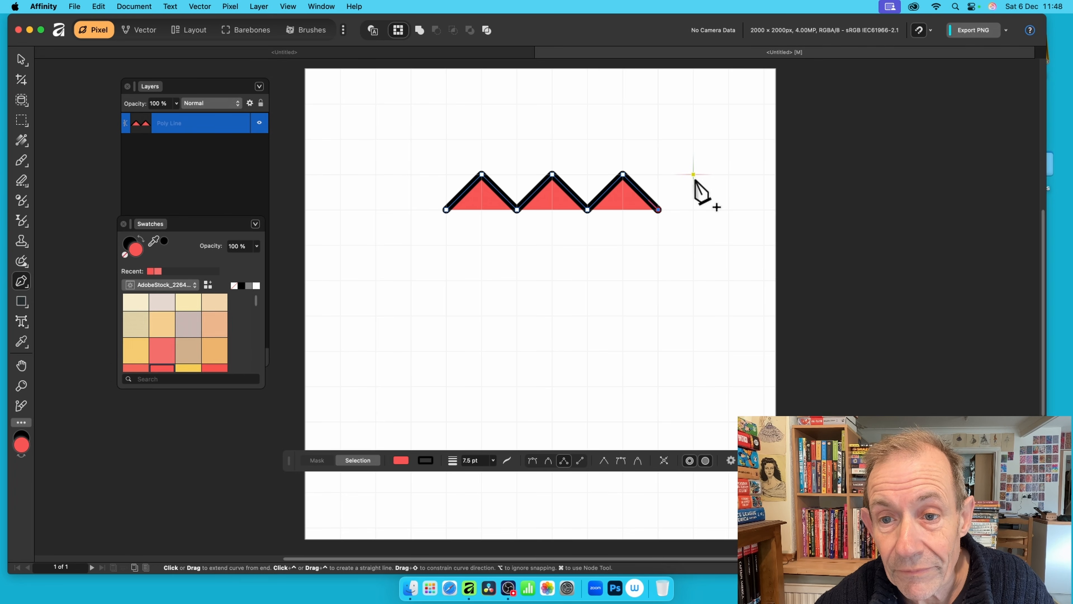
left_click(693, 174)
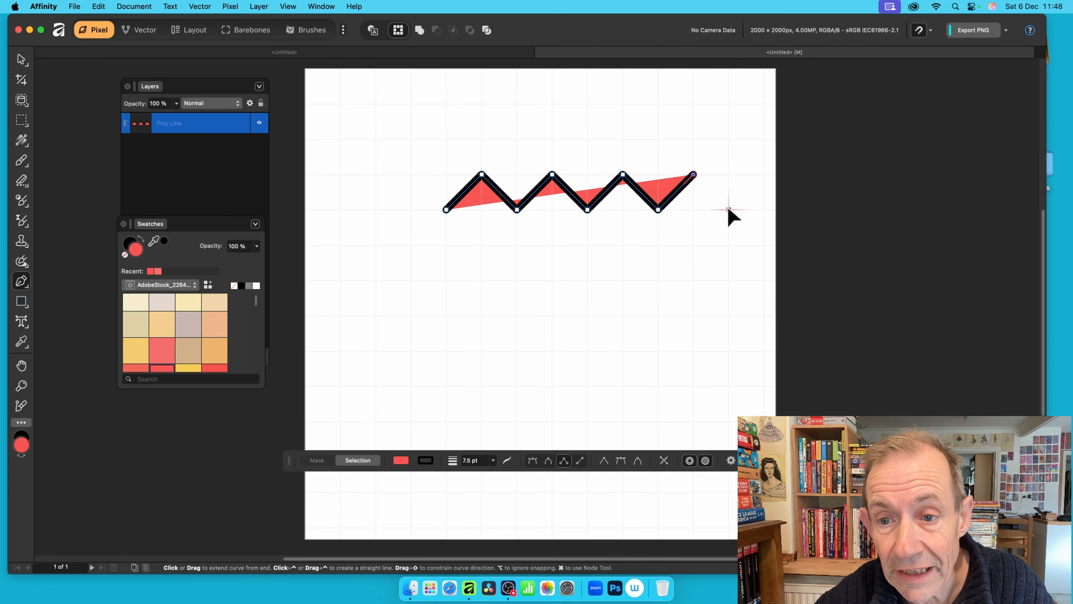
left_click(729, 210)
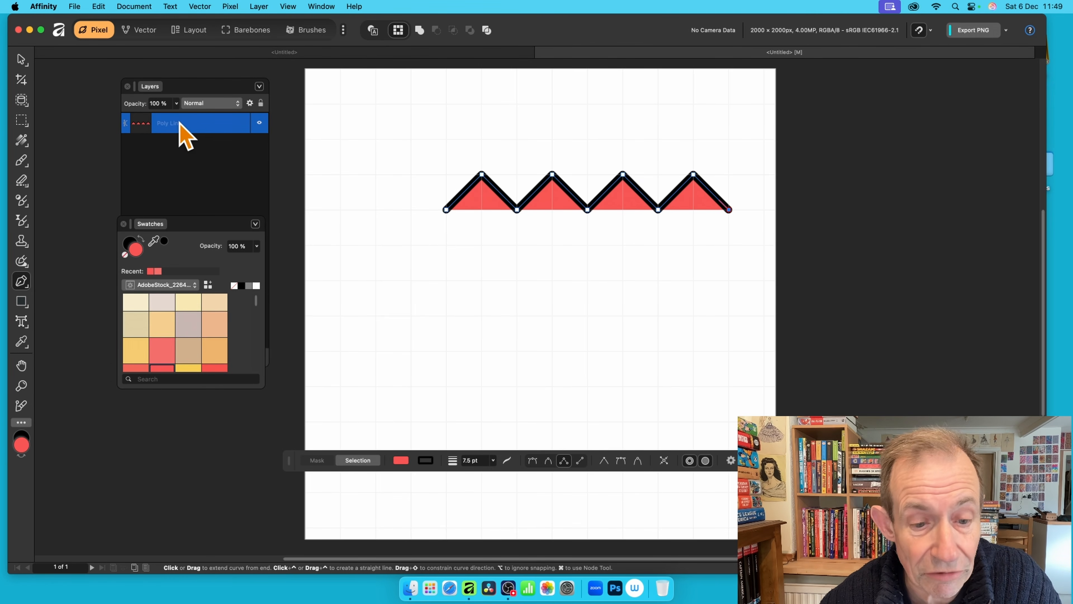
Step: Remove both the fill colour and the stroke colour from the zigzag
left_click(401, 460)
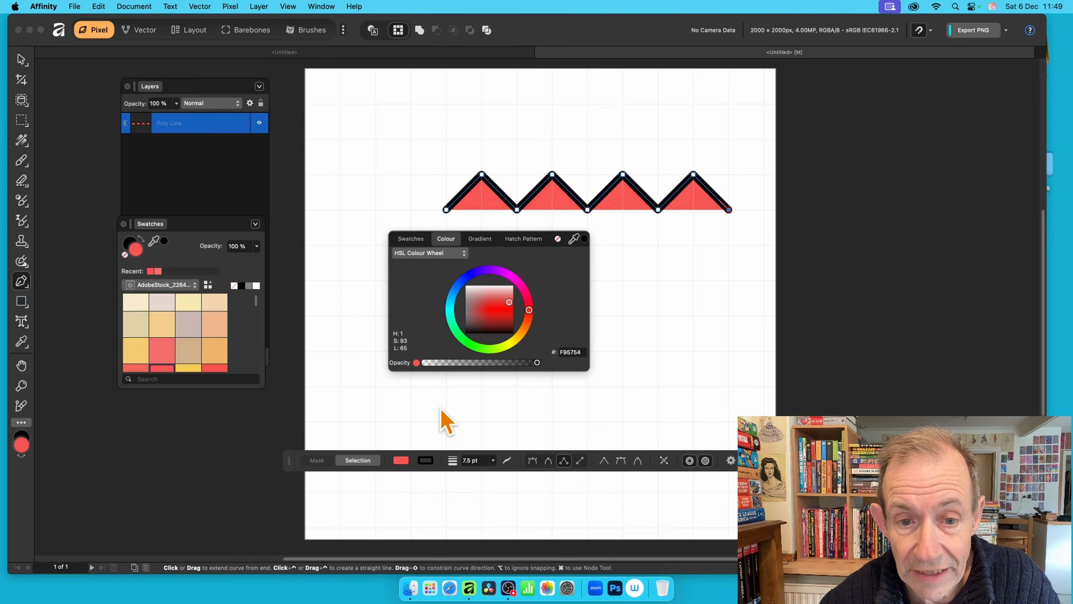
left_click(558, 239)
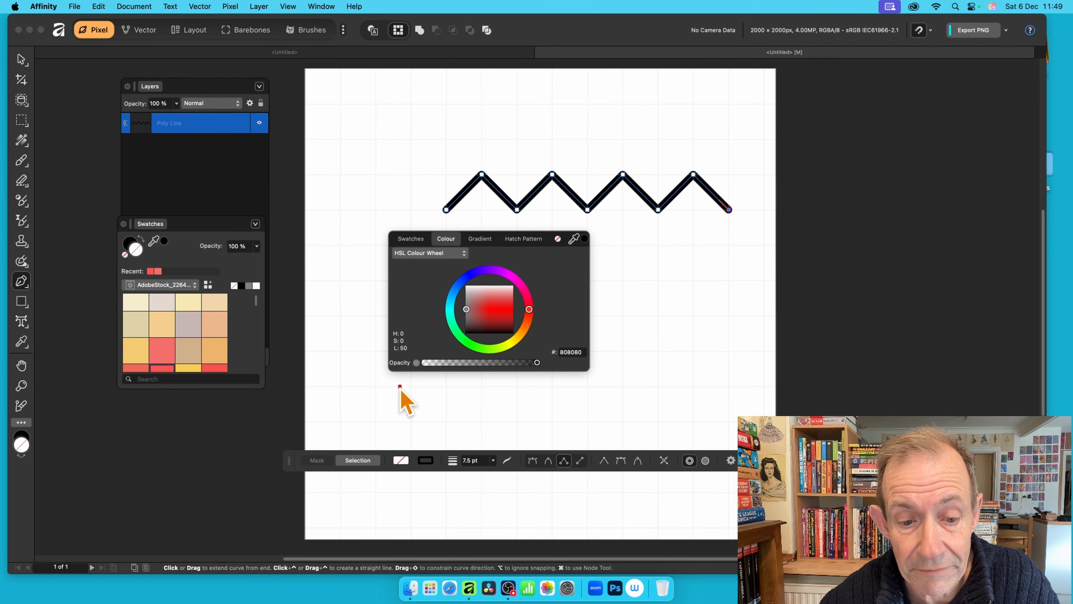
left_click(427, 463)
left_click(427, 463)
left_click(427, 464)
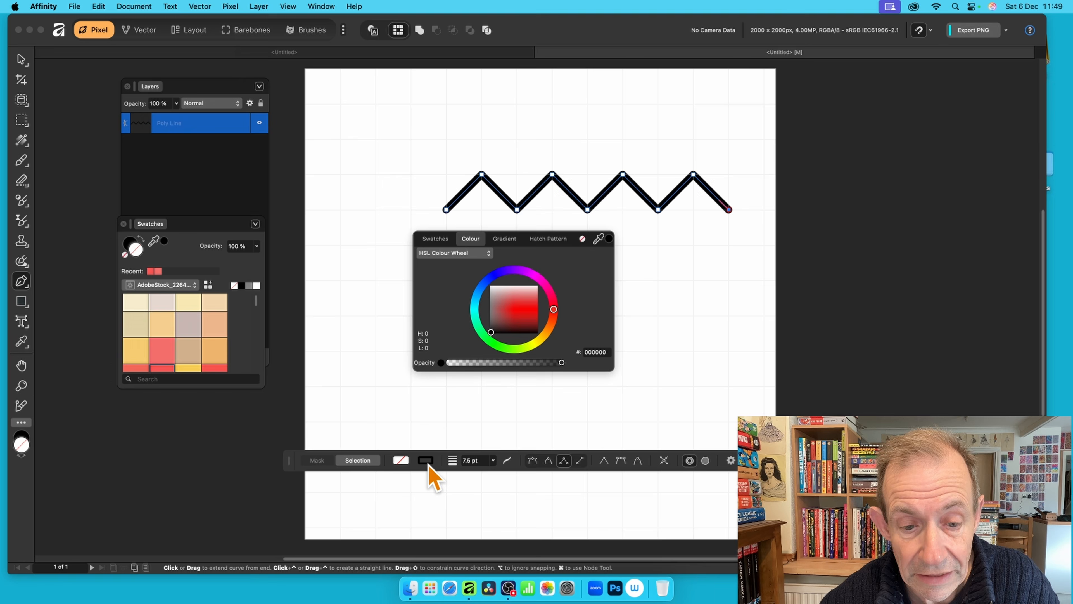
left_click(584, 239)
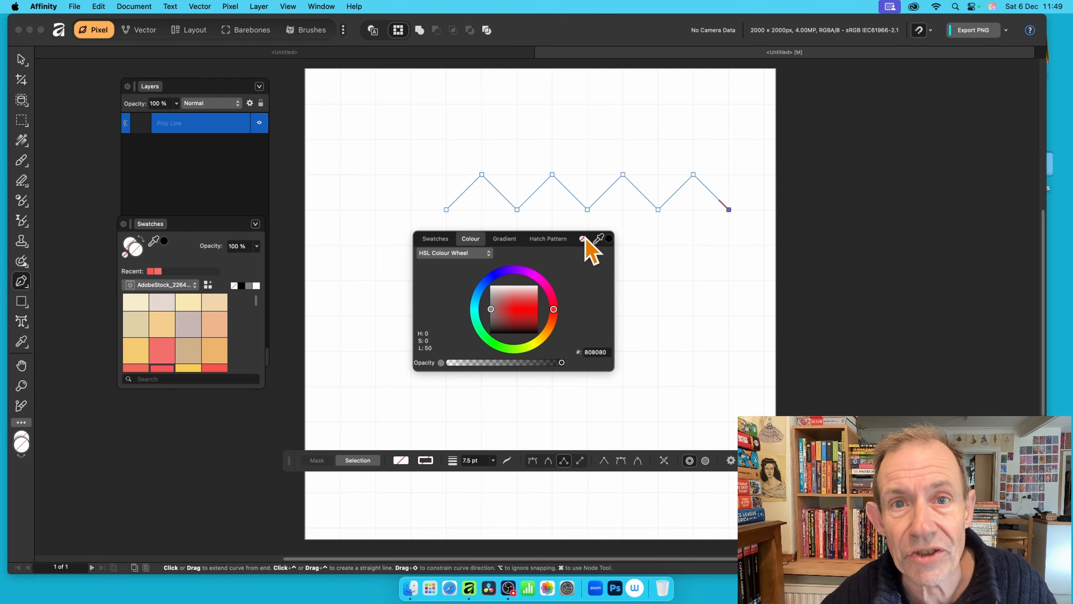
Step: Move the zigzag left and slightly down, and stretch it to about eleven grid squares wide and two squares high
left_click(21, 60)
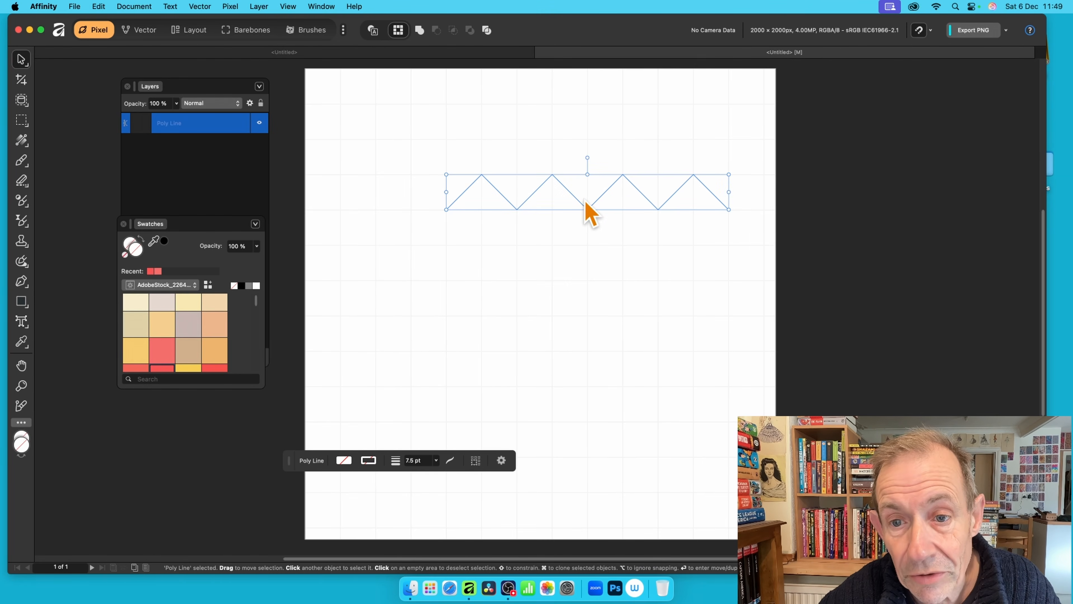
left_click_drag(635, 189, 594, 200)
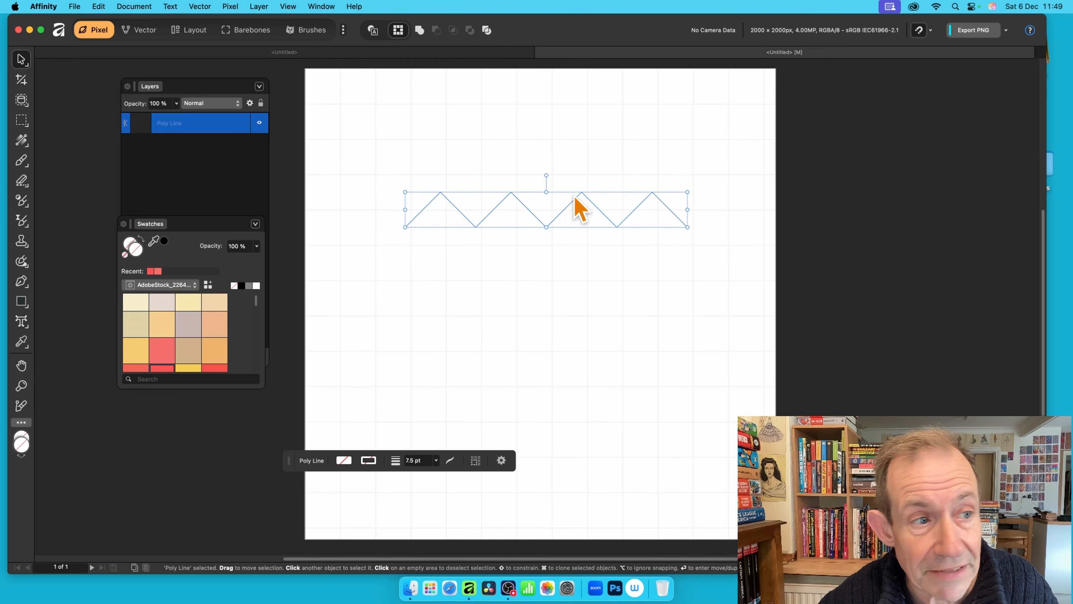
left_click_drag(688, 227, 729, 265)
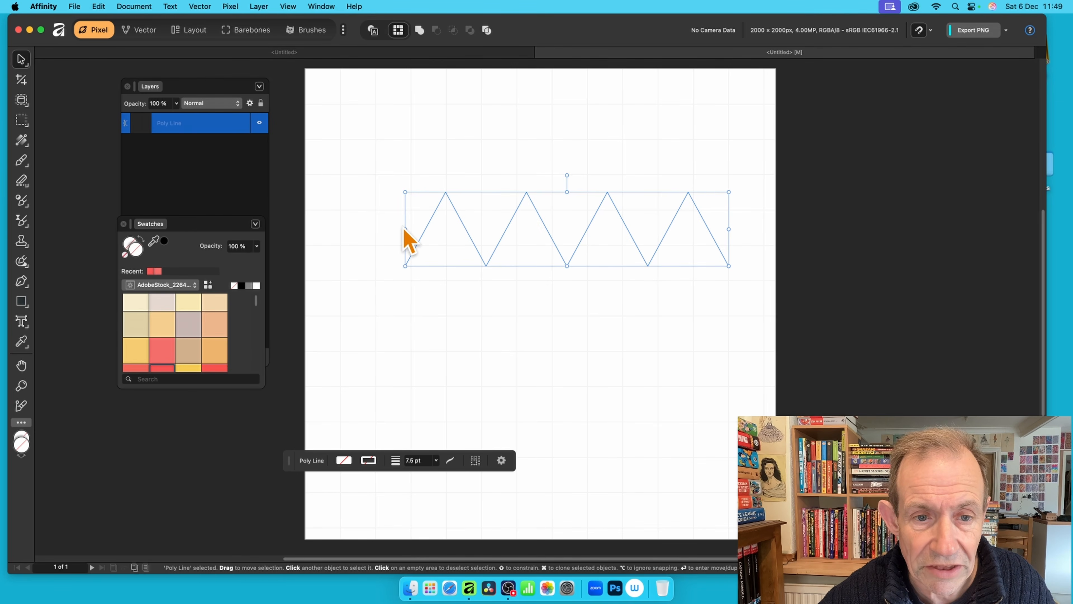
left_click_drag(405, 227, 341, 229)
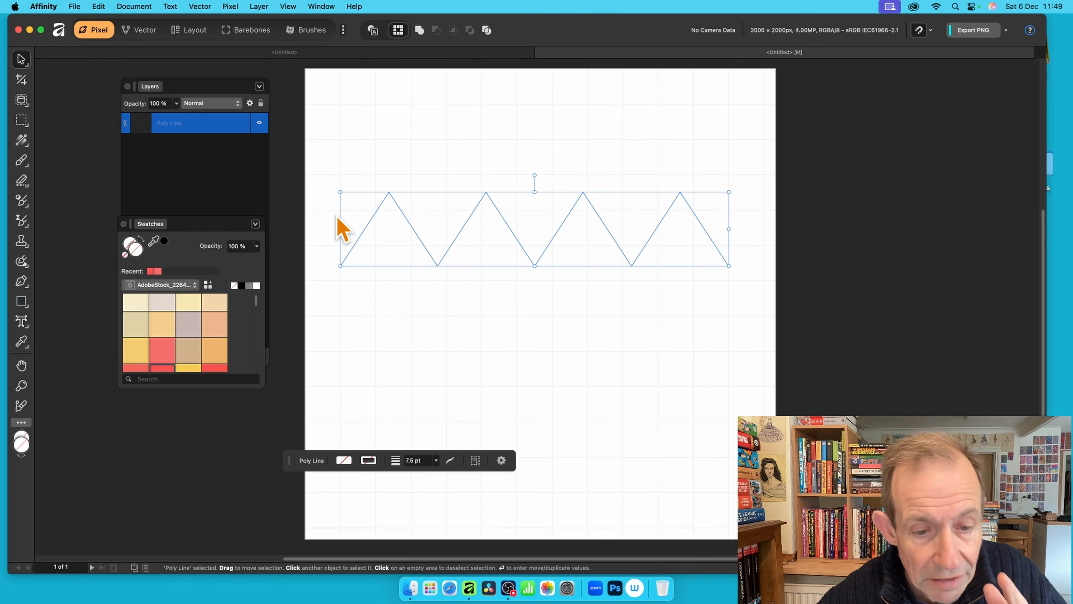
Step: Convert all the zigzag's nodes to smooth with the Node Tool, and set its stroke width to 20 pt
left_click(30, 291)
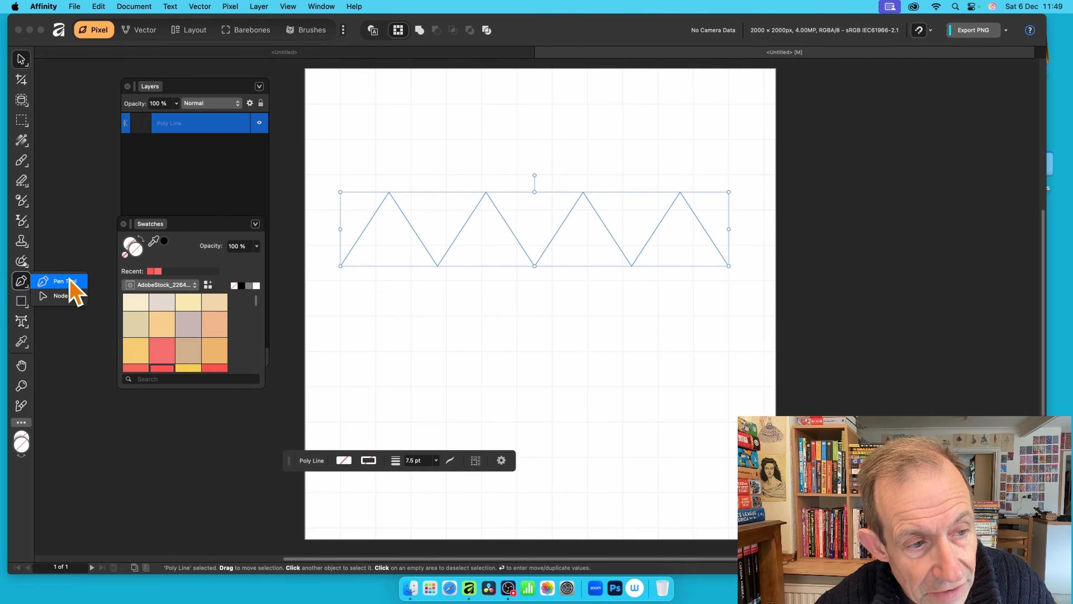
left_click(69, 296)
left_click_drag(308, 153, 787, 301)
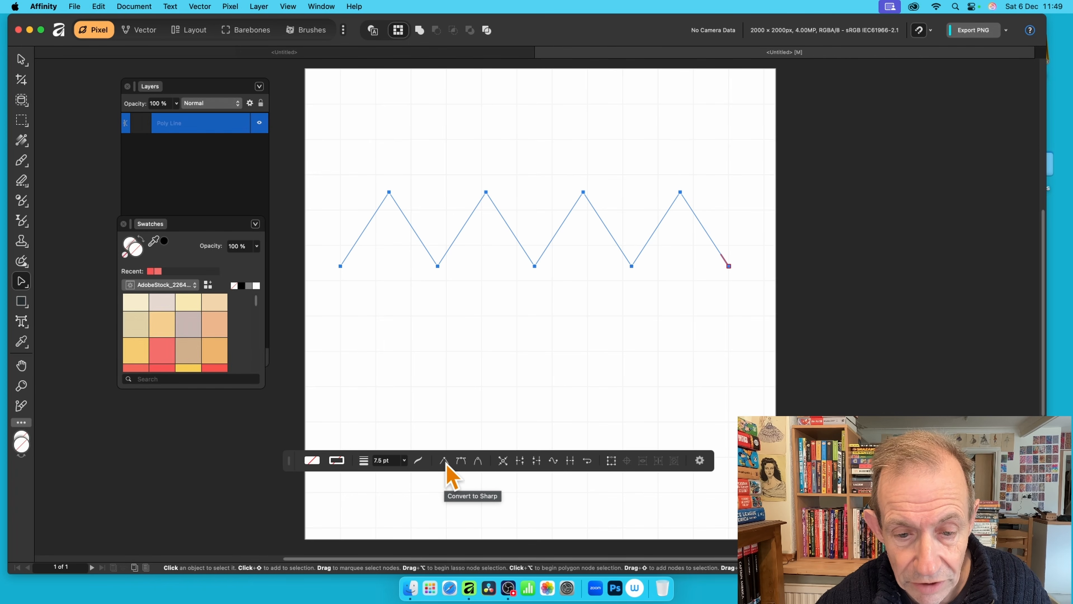
left_click(463, 465)
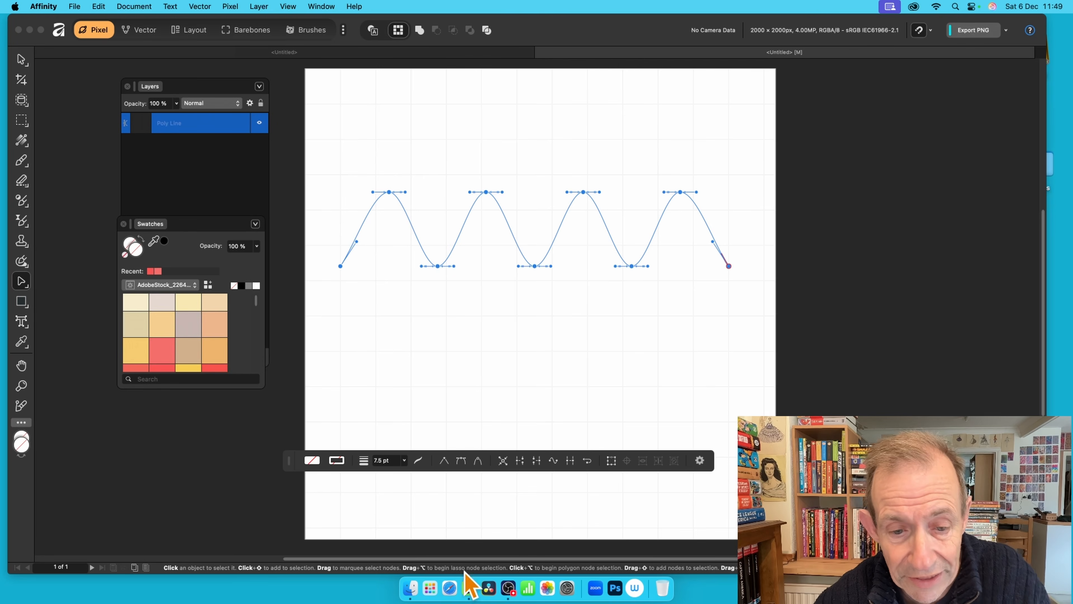
left_click(405, 460)
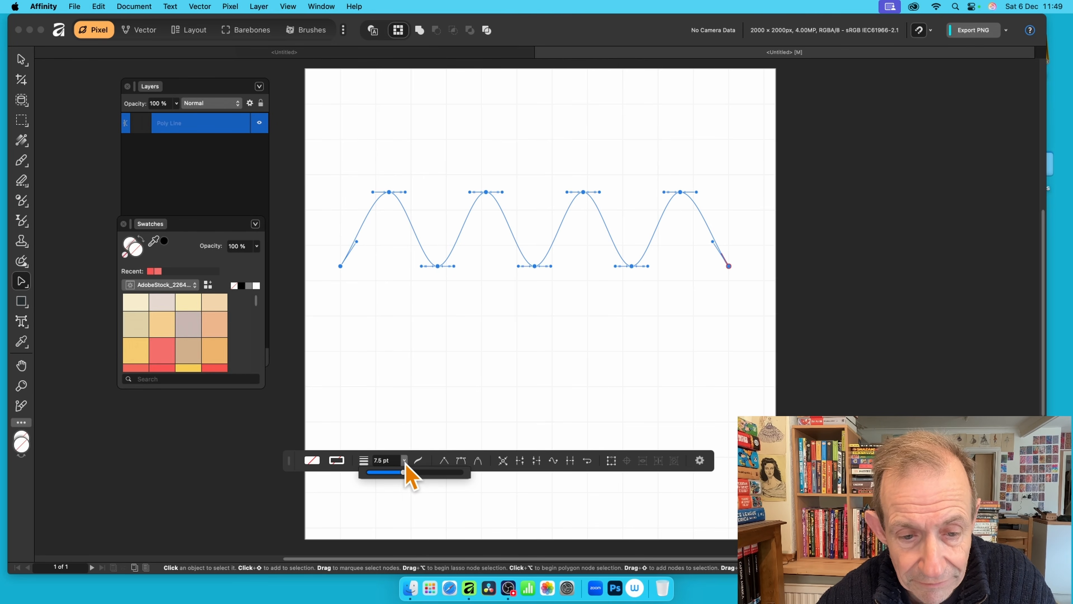
left_click_drag(407, 471, 419, 473)
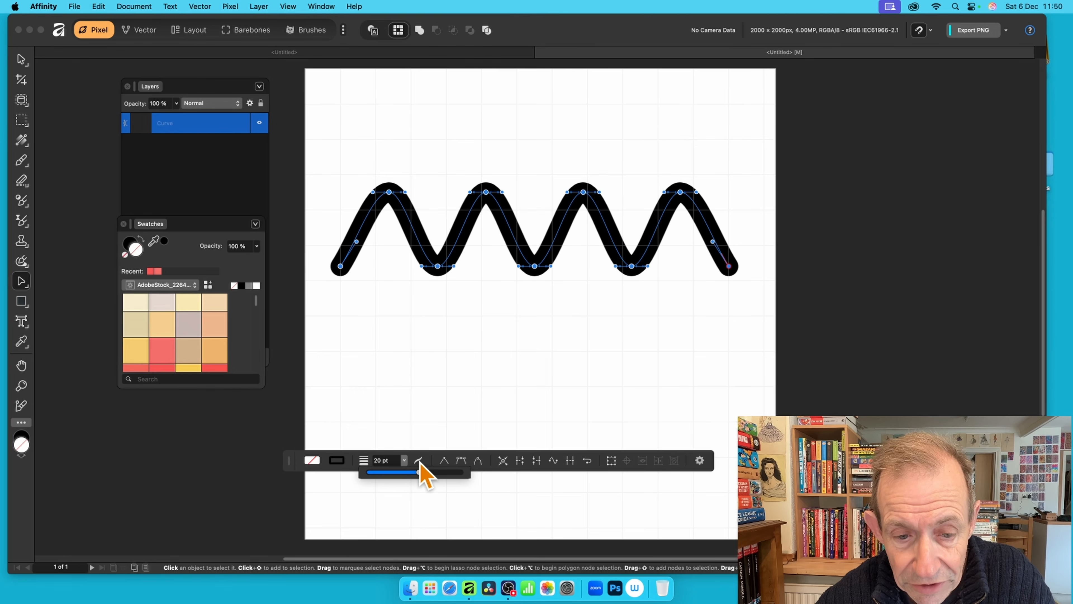
Step: Set the wavy line's stroke width to 10 pt and add two lowered points to its pressure profile, thinning the stroke between its ends
left_click(419, 462)
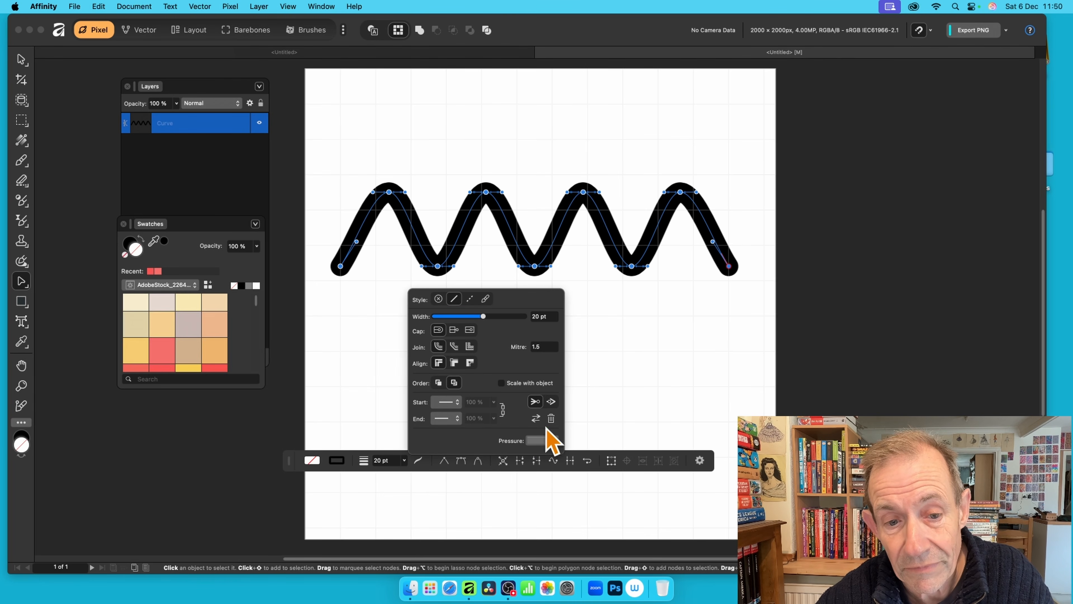
left_click_drag(485, 319, 474, 319)
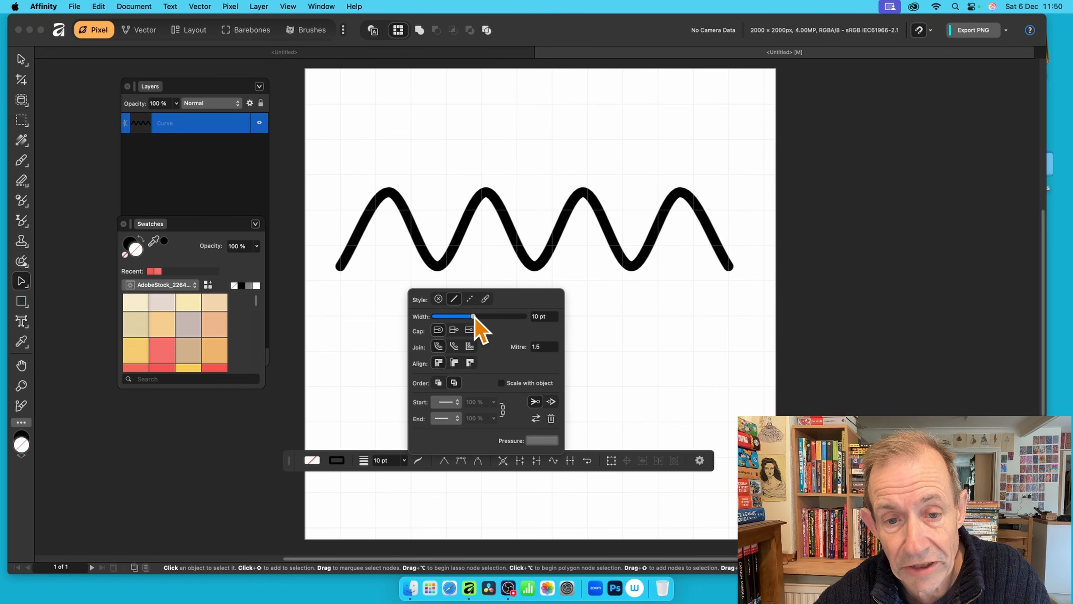
left_click(542, 442)
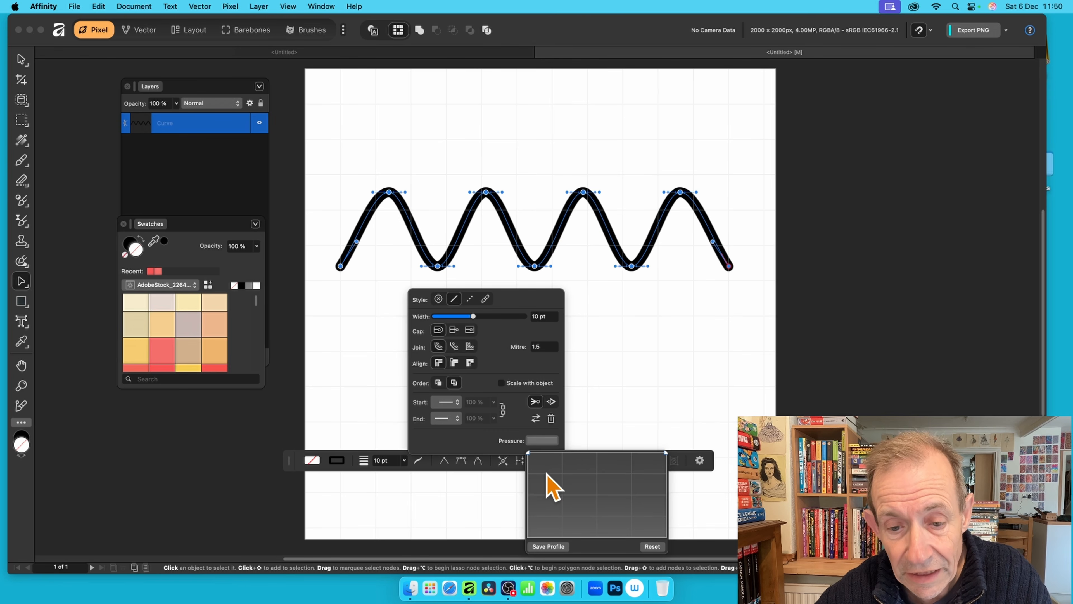
left_click_drag(564, 453, 566, 529)
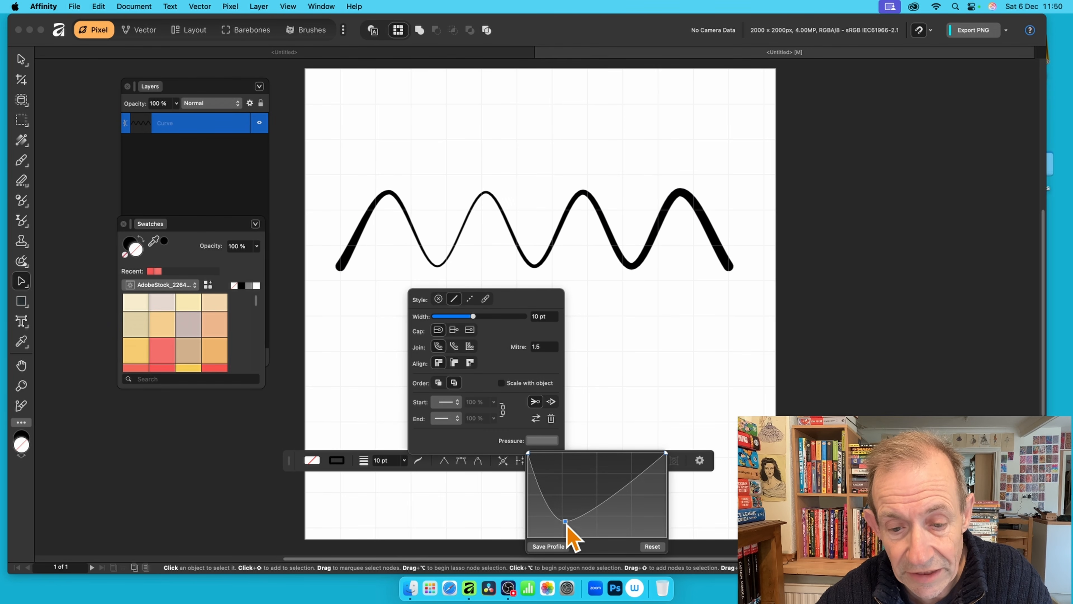
left_click_drag(651, 474, 654, 496)
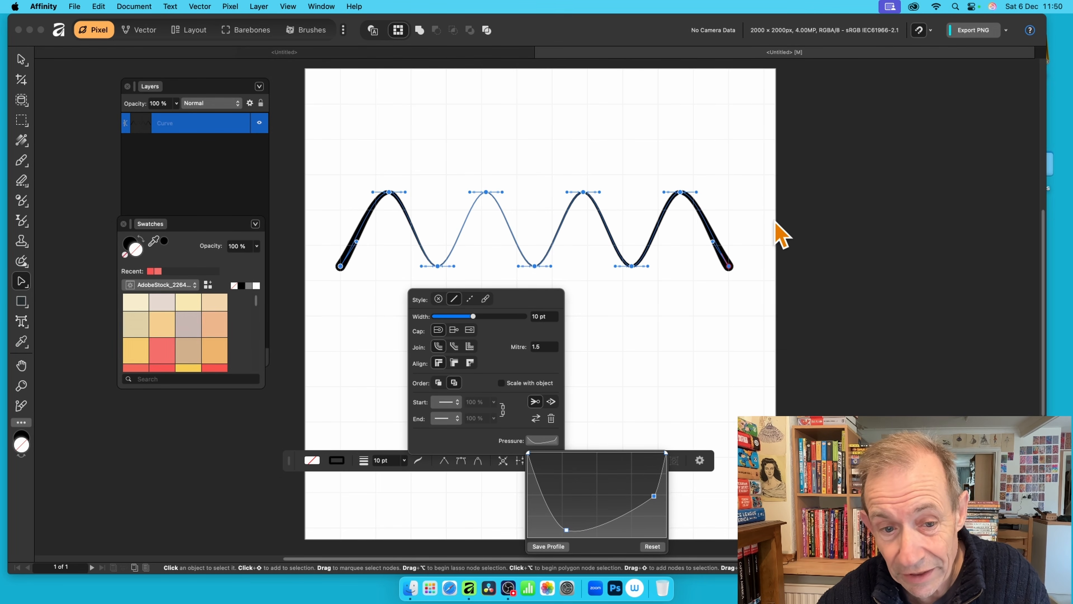
Step: Set the wavy line's stroke colour to red F01818
left_click(341, 464)
left_click(443, 309)
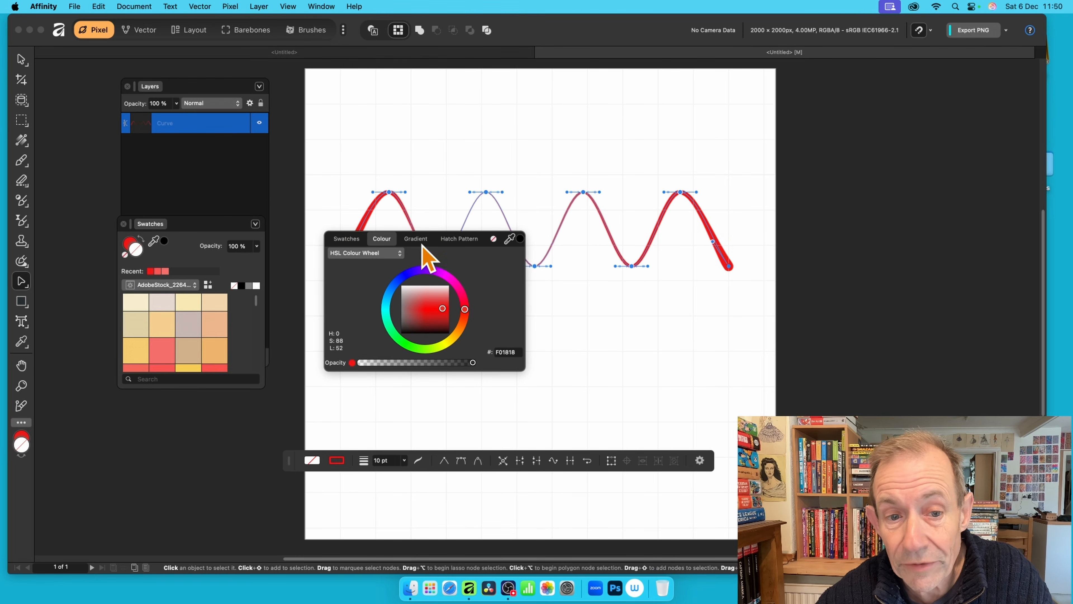
Step: Try the multicolour radial, red-to-green and black-to-white swatches from the Gradients palette on the wavy line's stroke
left_click(411, 239)
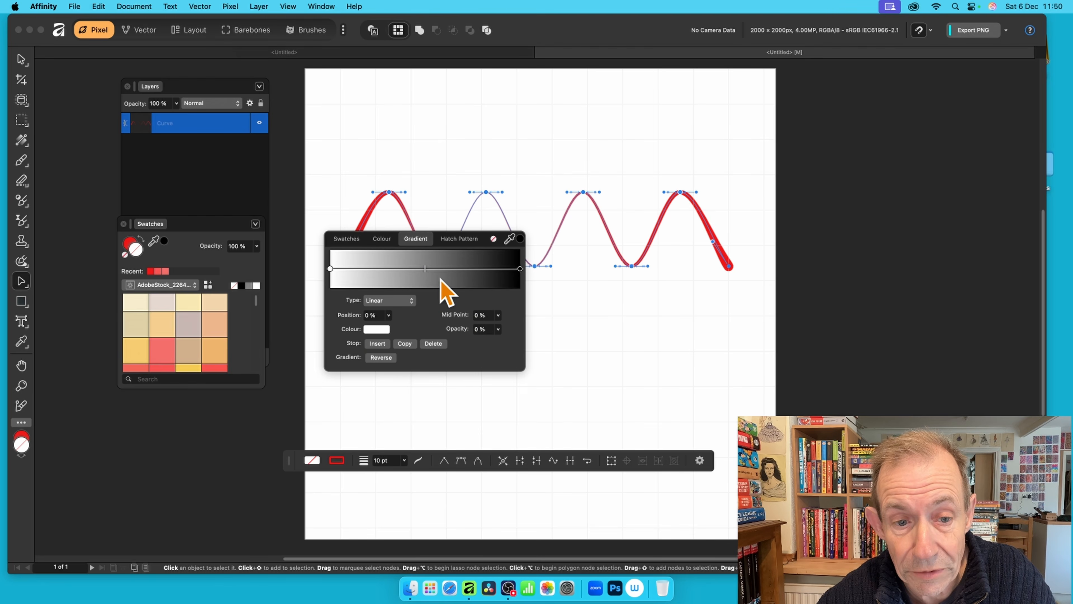
left_click(347, 239)
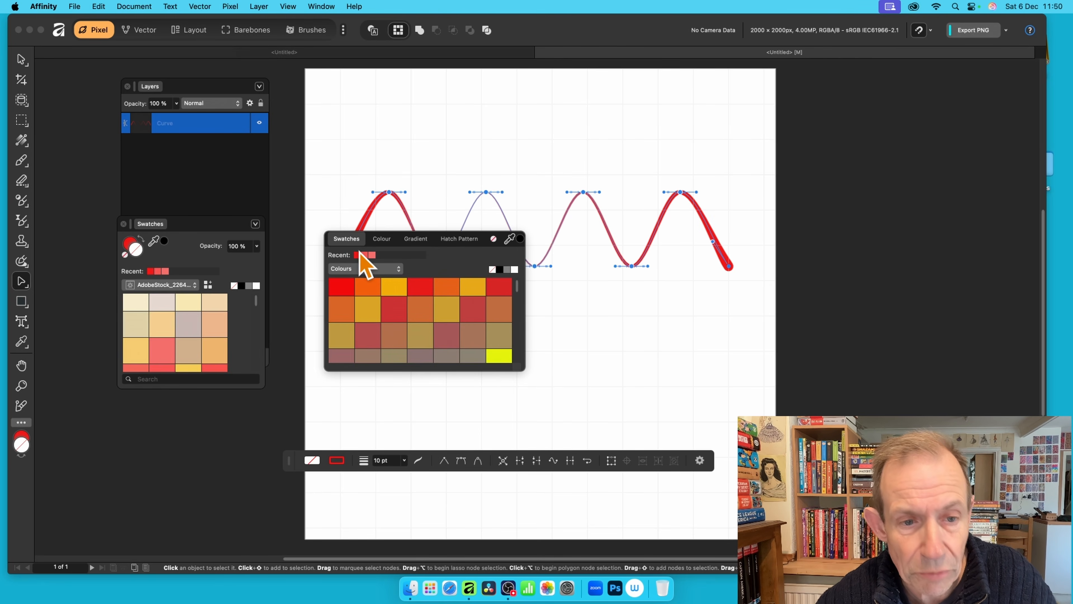
left_click(354, 269)
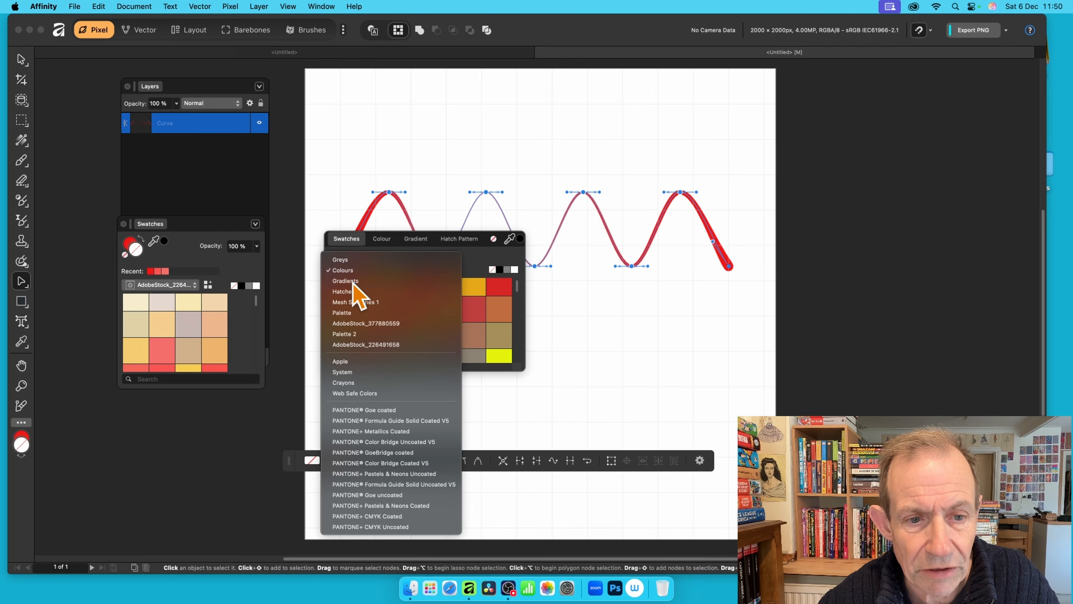
left_click(354, 281)
left_click(393, 294)
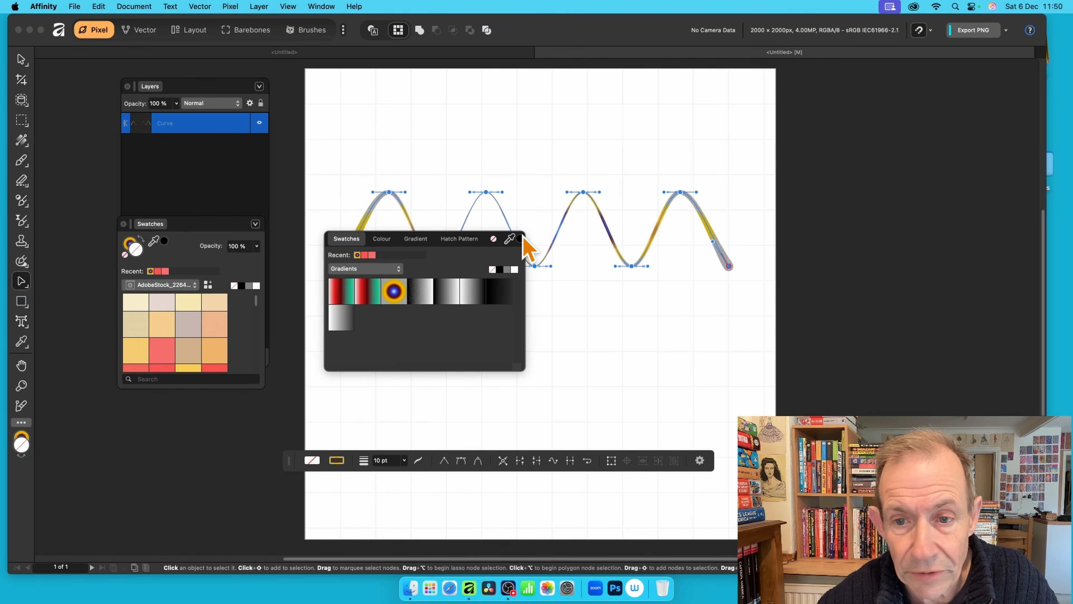
left_click(371, 291)
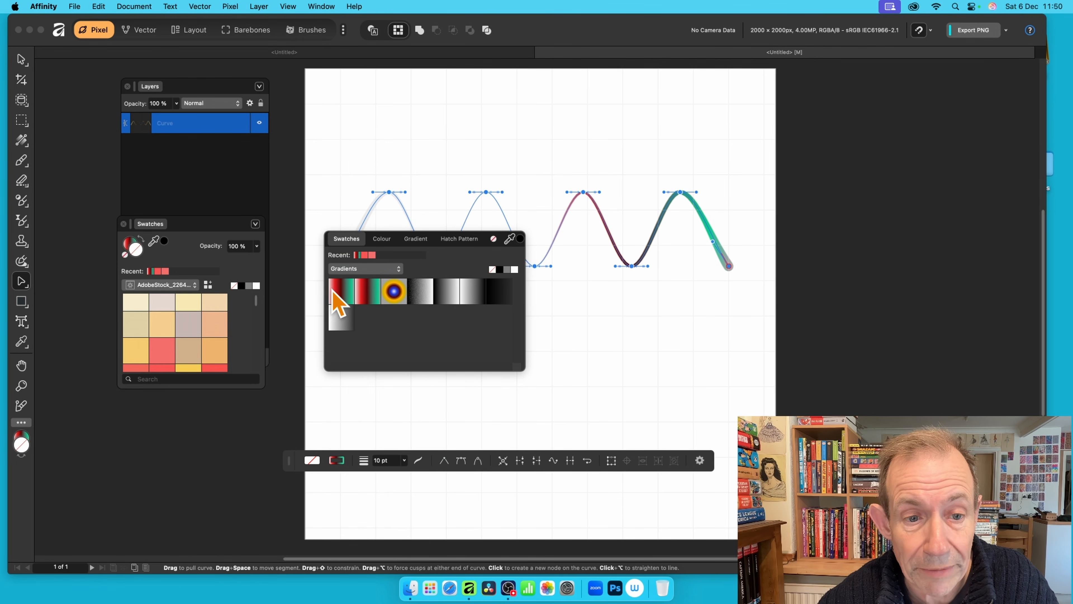
left_click(444, 292)
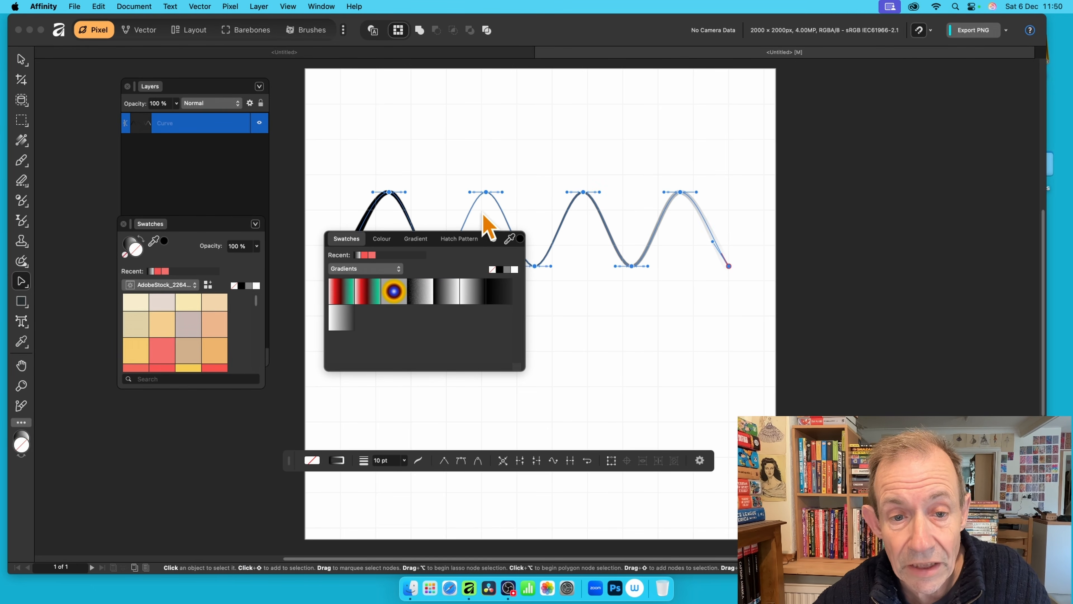
Step: Apply a diagonal-line swatch from the Hatches palette to the wavy line's stroke and set the stroke width to 60 pt
left_click(463, 240)
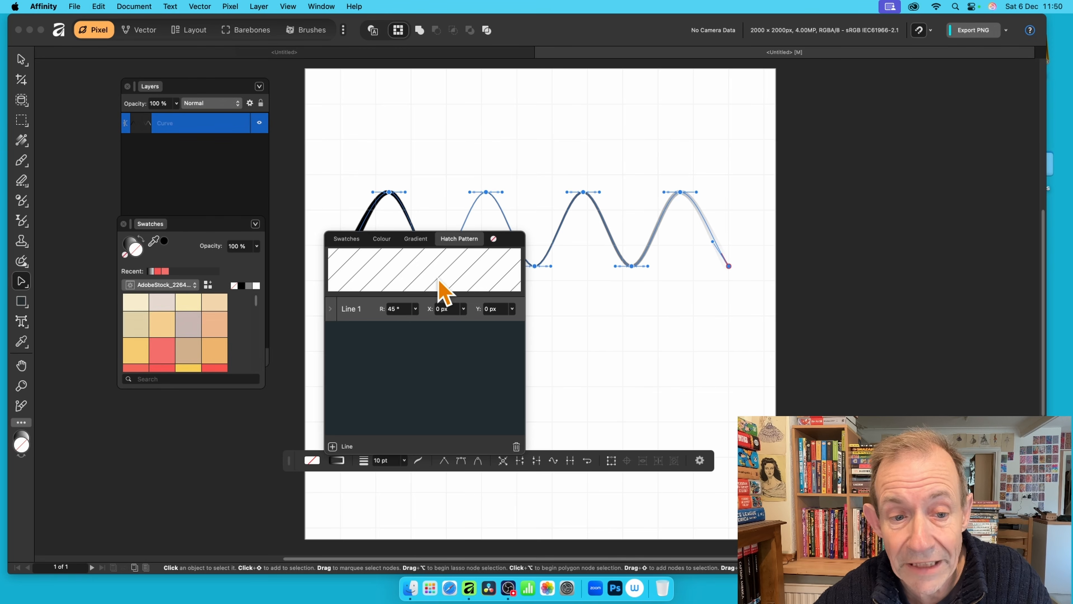
left_click(343, 240)
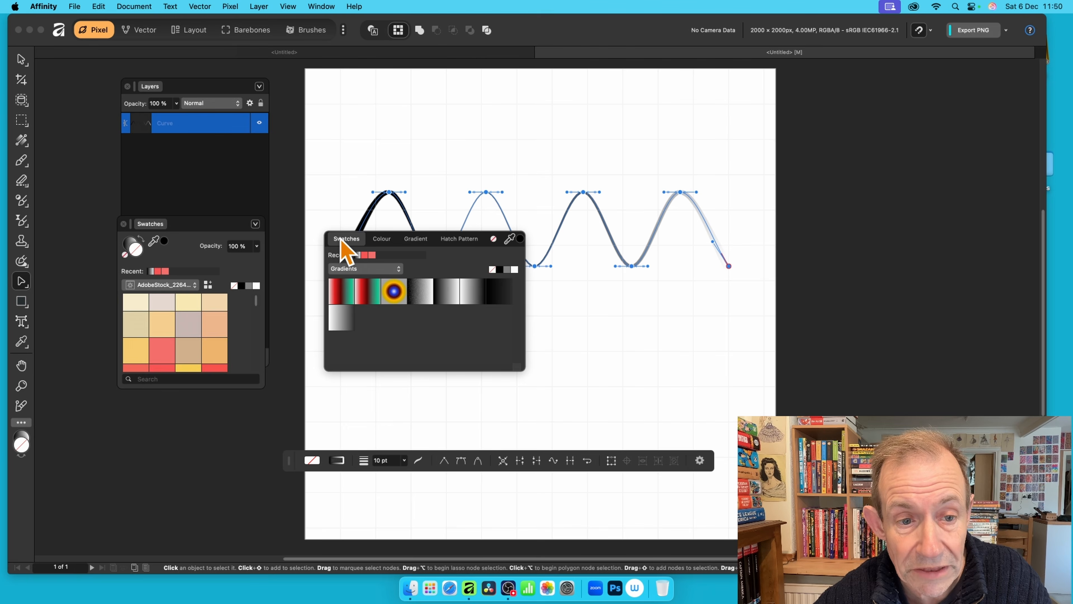
left_click(362, 272)
left_click(364, 281)
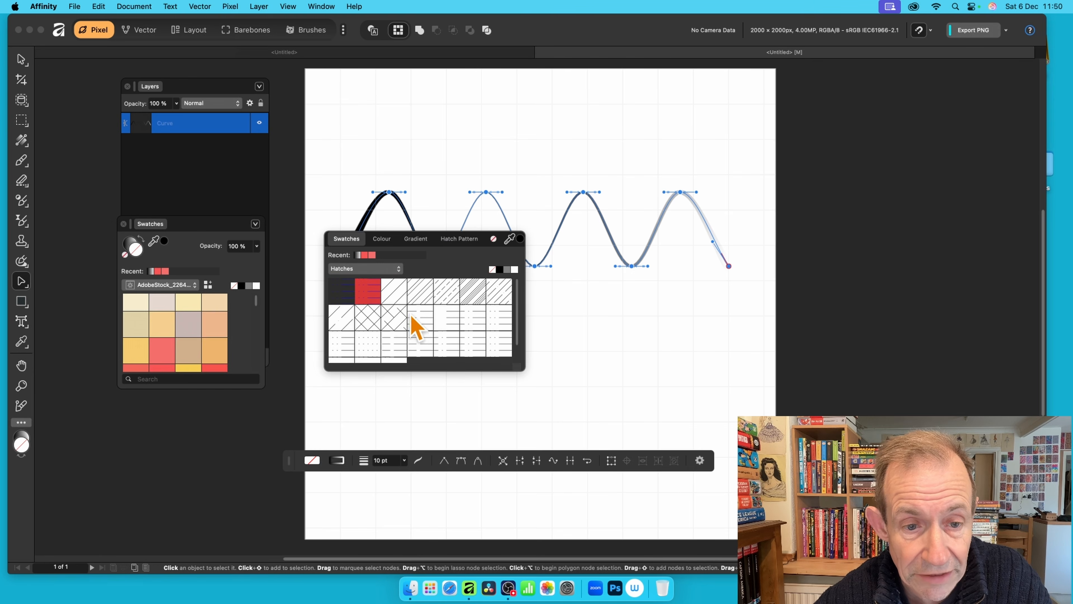
left_click(400, 328)
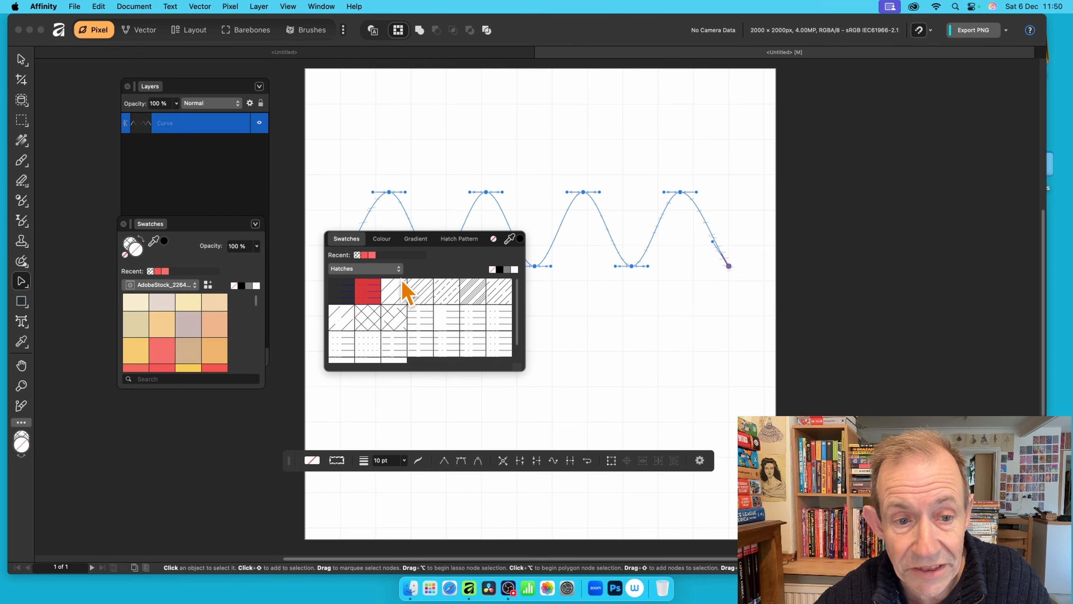
left_click(462, 295)
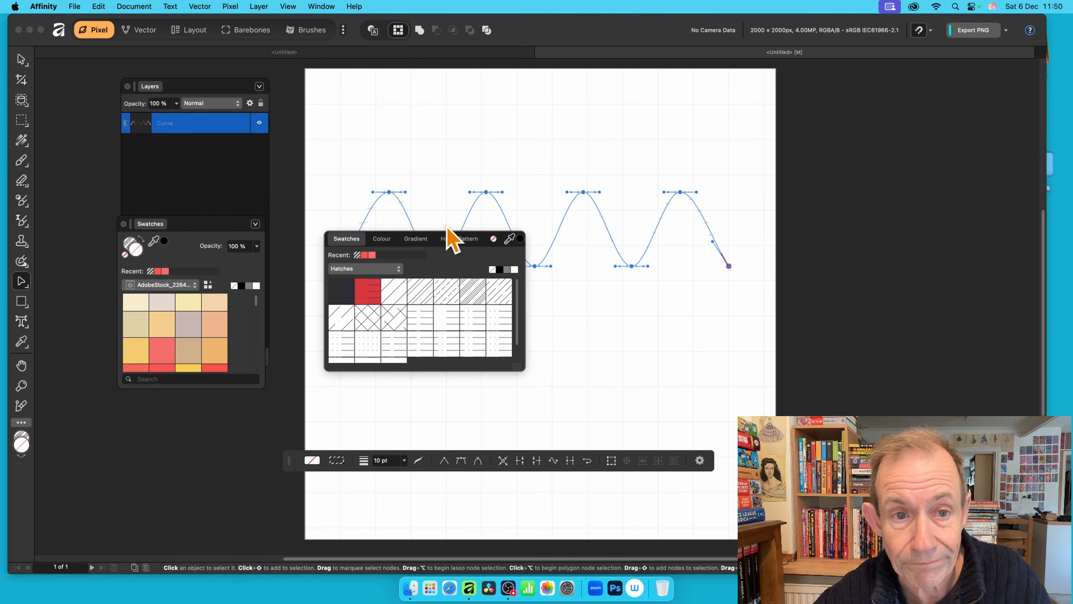
left_click(404, 461)
left_click_drag(405, 473, 447, 474)
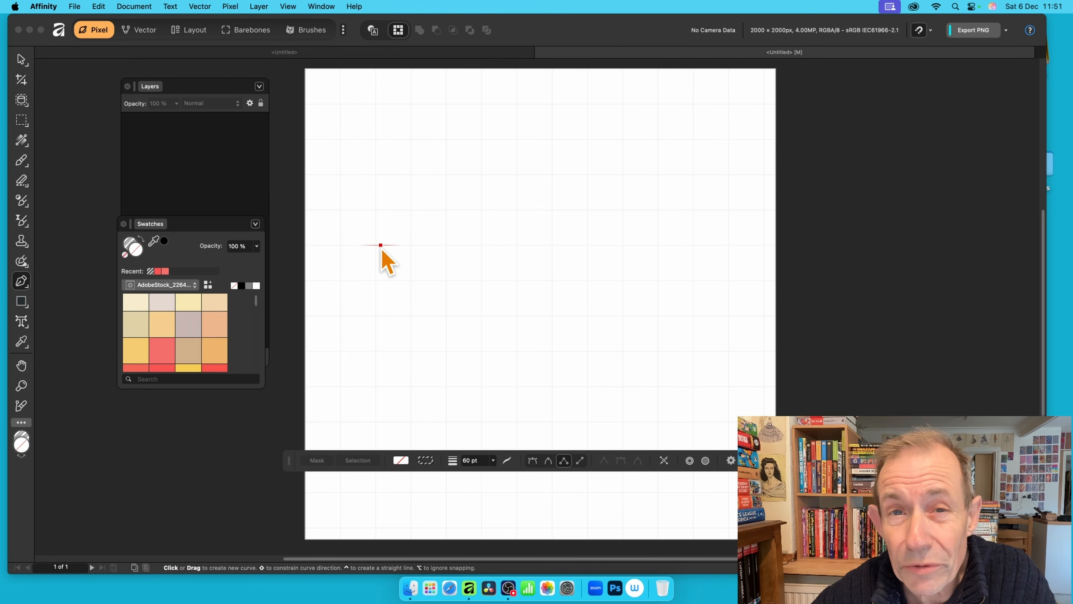
Step: Draw a grid-snapped square wave with the Pen tool, with four peaks, each one grid square wide and two squares high
left_click(380, 245)
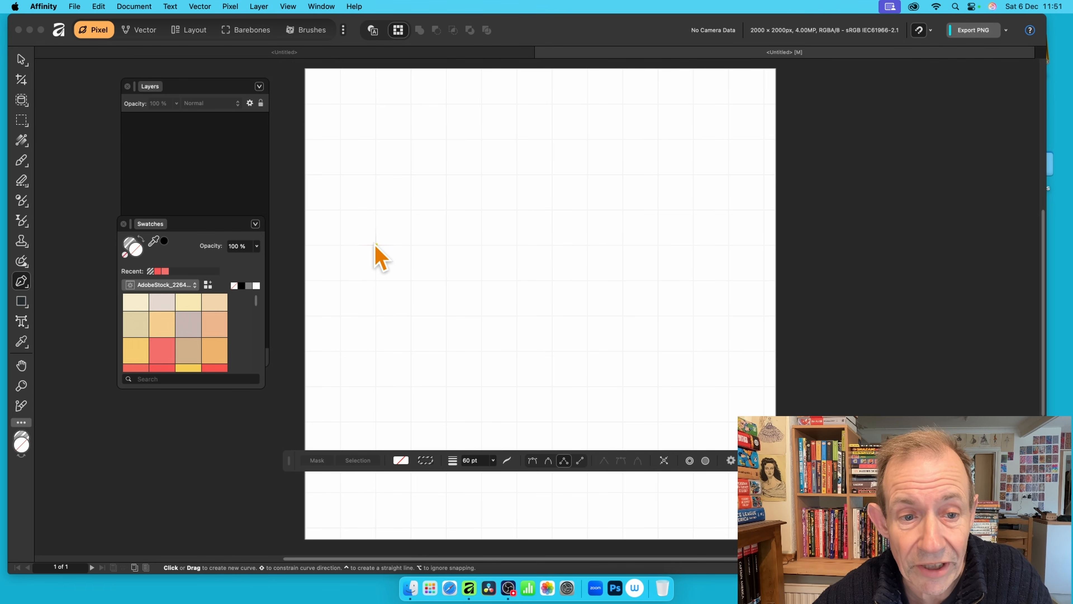
left_click(376, 245)
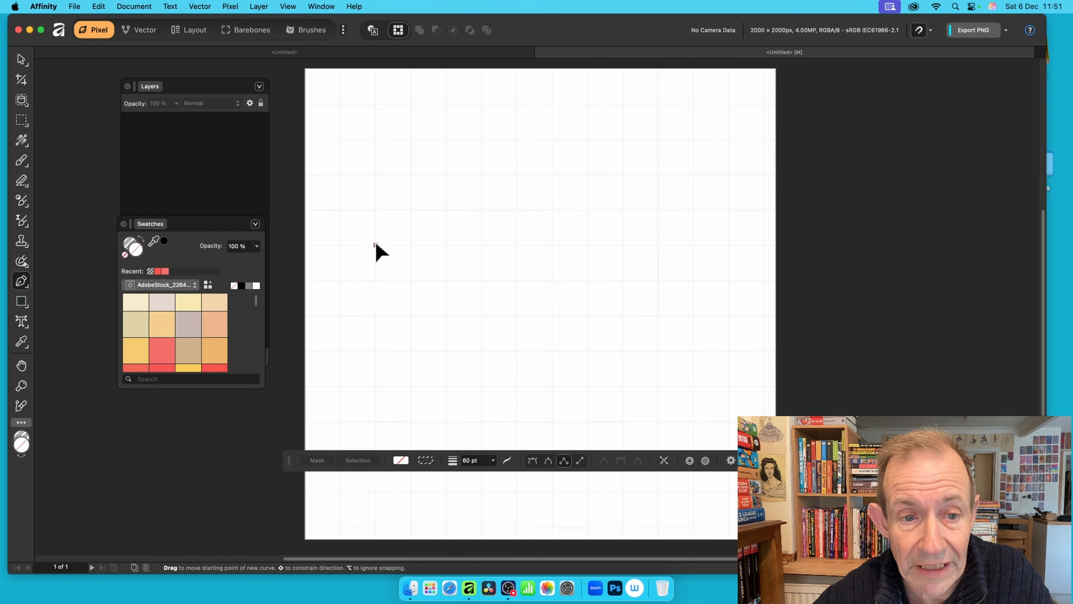
left_click(376, 174)
left_click(411, 174)
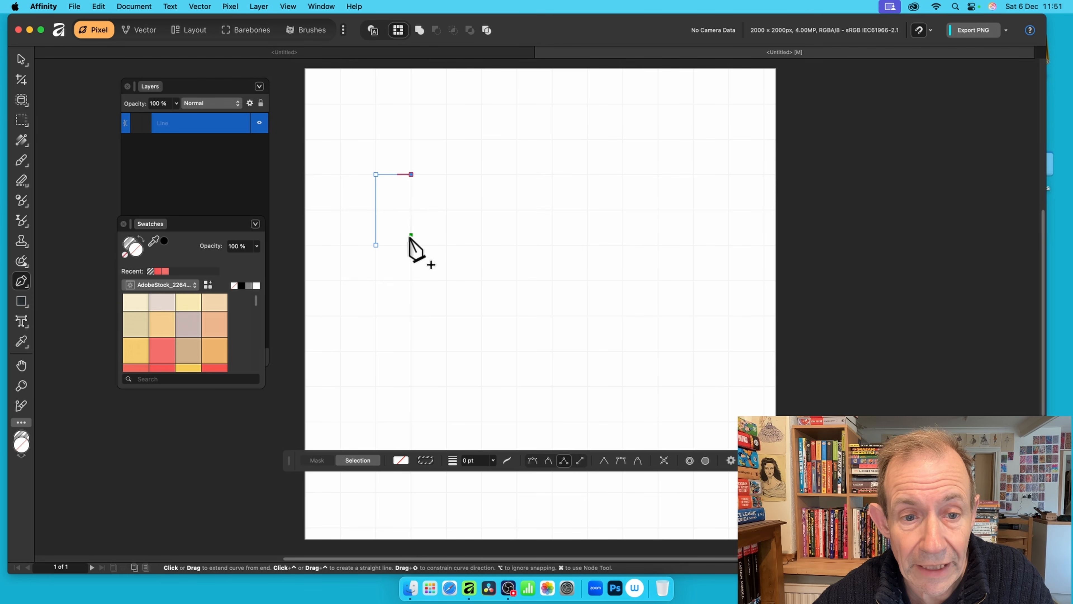
left_click(411, 245)
left_click(446, 245)
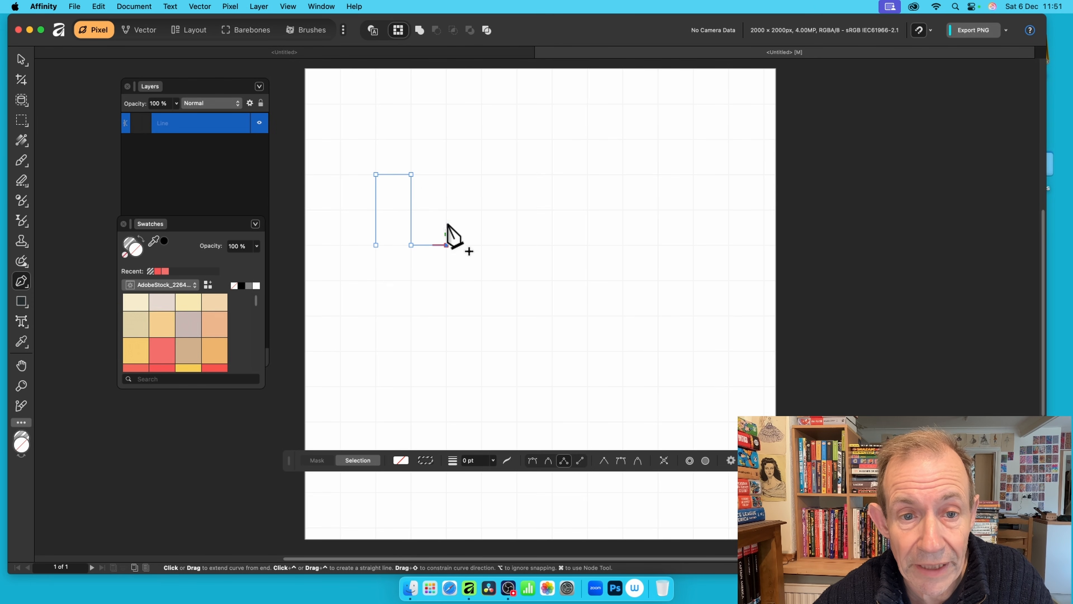
left_click(446, 174)
left_click(481, 174)
left_click(482, 245)
left_click(517, 244)
left_click(517, 174)
left_click(553, 174)
left_click(552, 245)
left_click(587, 245)
left_click(587, 174)
left_click(623, 174)
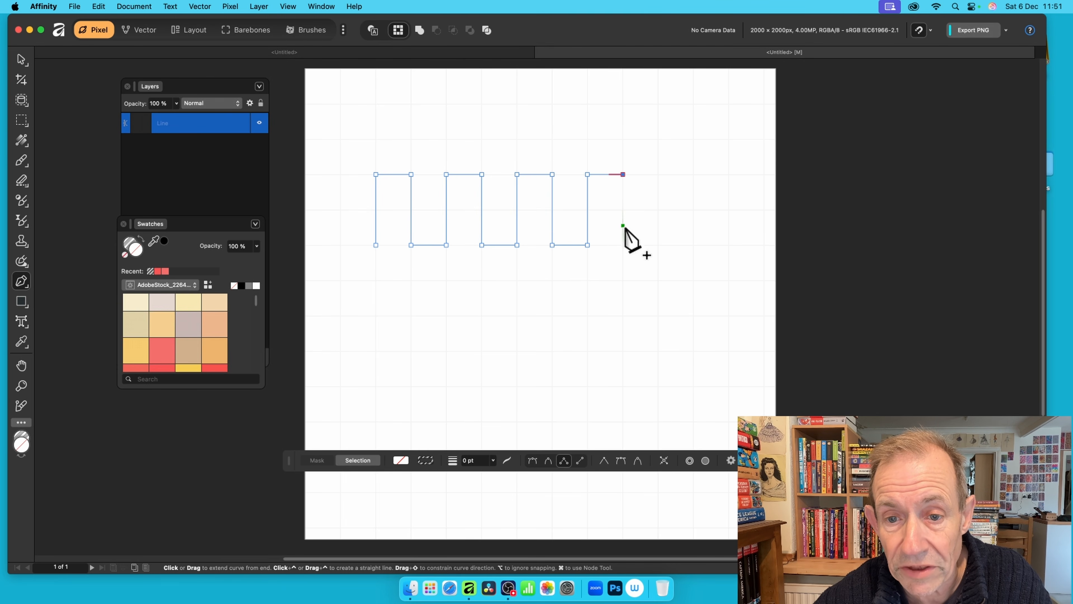
left_click(623, 245)
key("Escape")
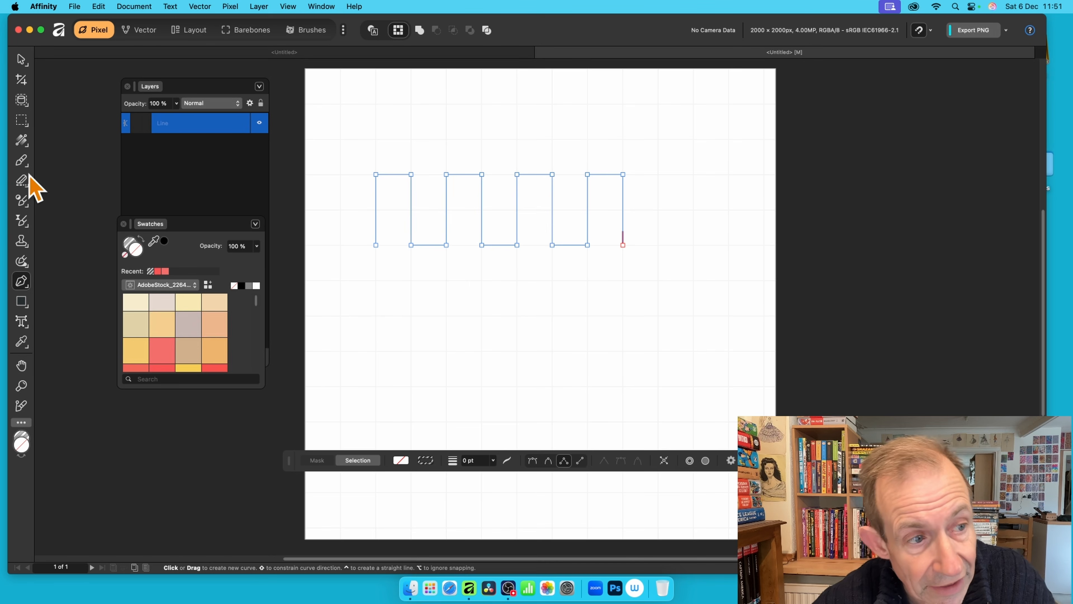
Step: Give the square wave a very dark red stroke, 280000, with a width of 20 pt
left_click(21, 60)
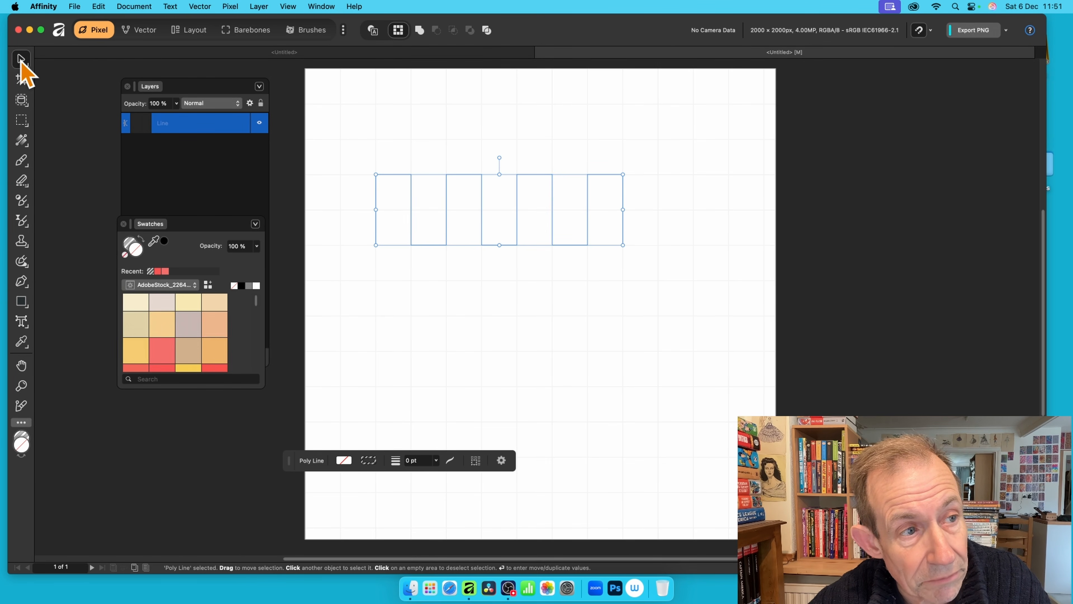
left_click(369, 462)
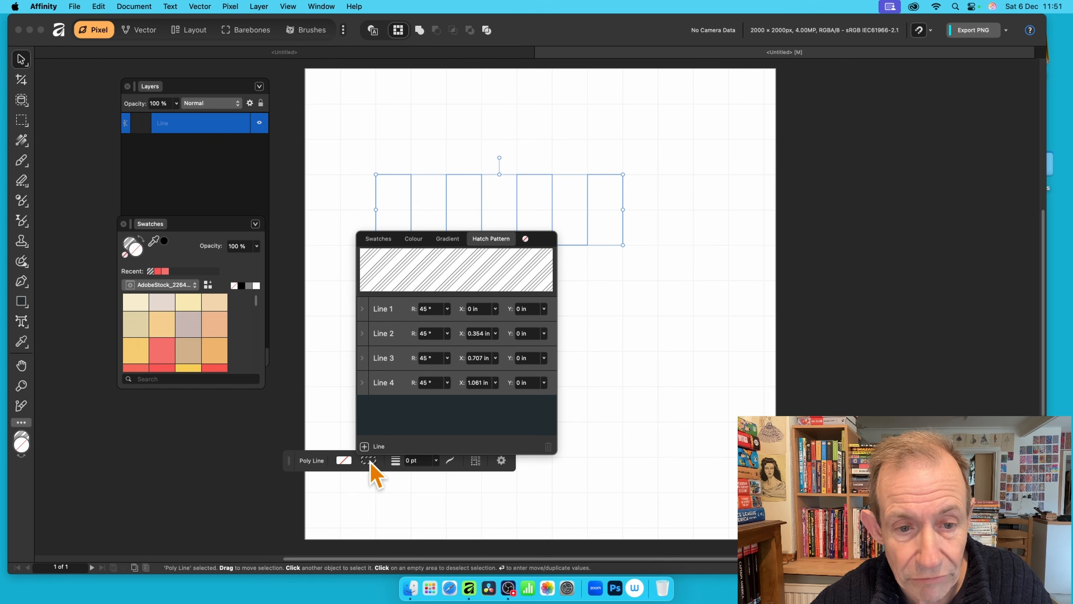
left_click(414, 239)
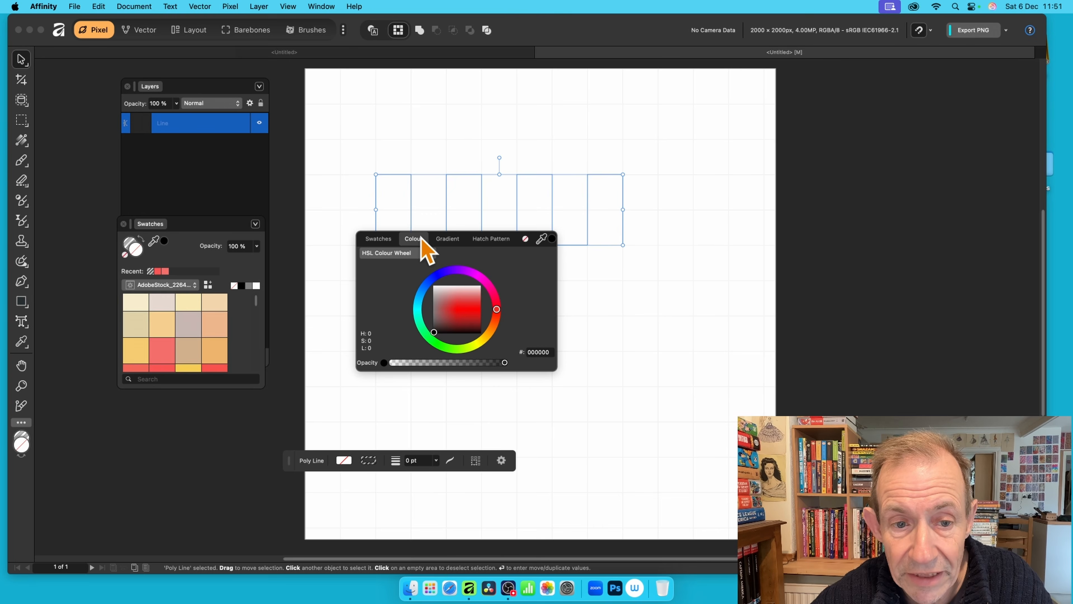
left_click_drag(446, 312, 485, 331)
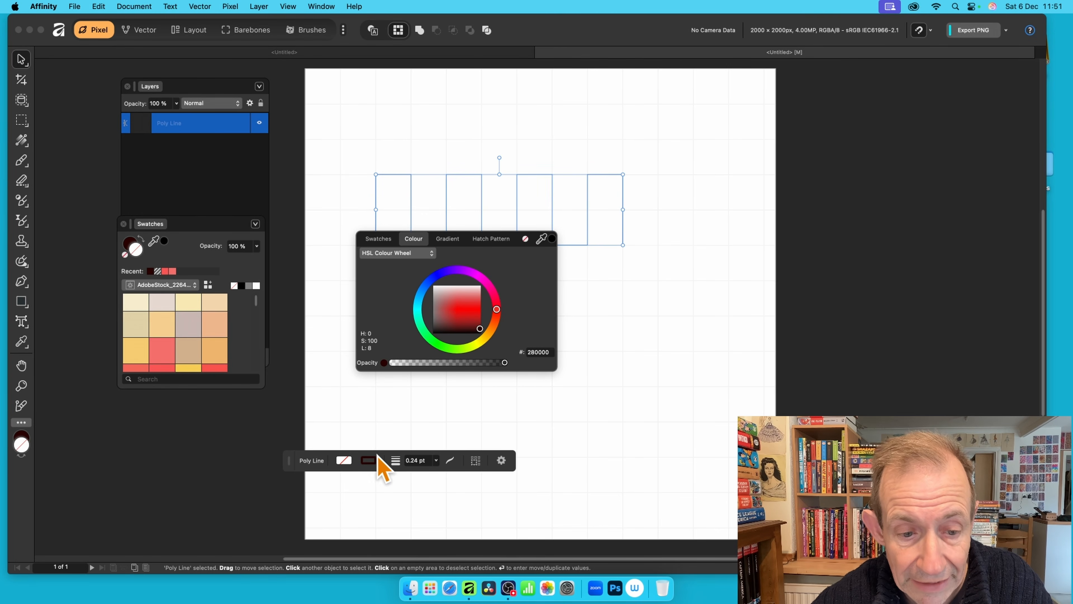
left_click(436, 460)
left_click_drag(438, 473, 480, 473)
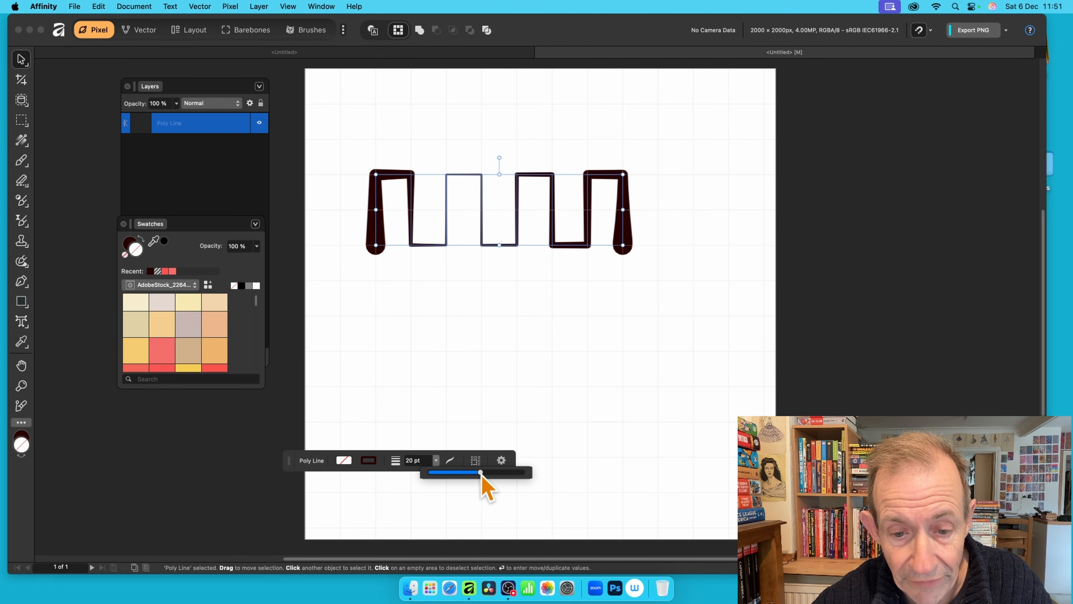
Step: Reset the pressure profile of the square wave's stroke to a uniform thickness
left_click(450, 461)
left_click(574, 441)
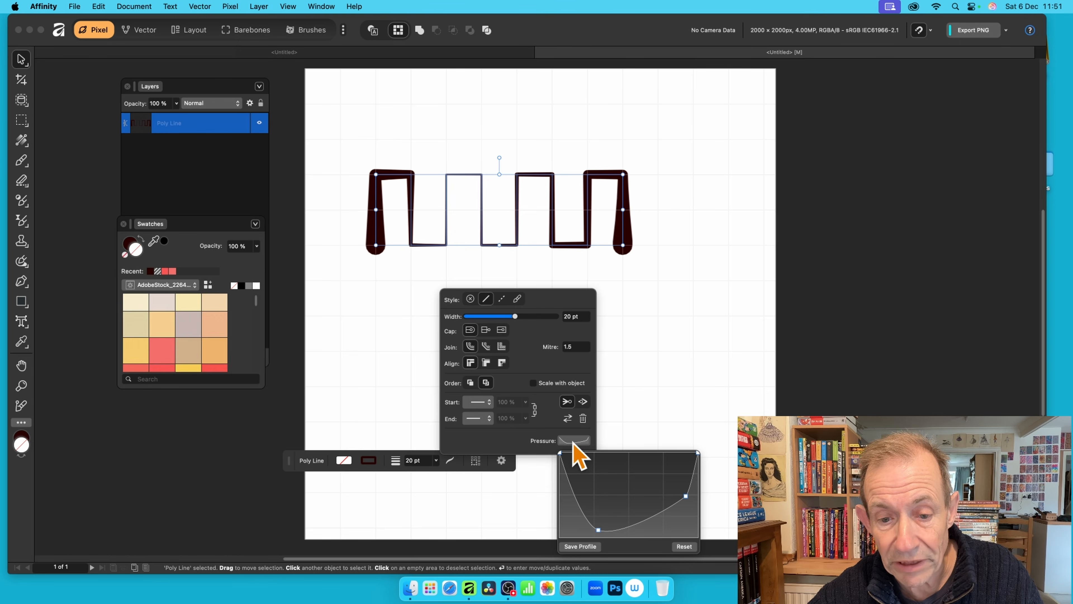
left_click(685, 546)
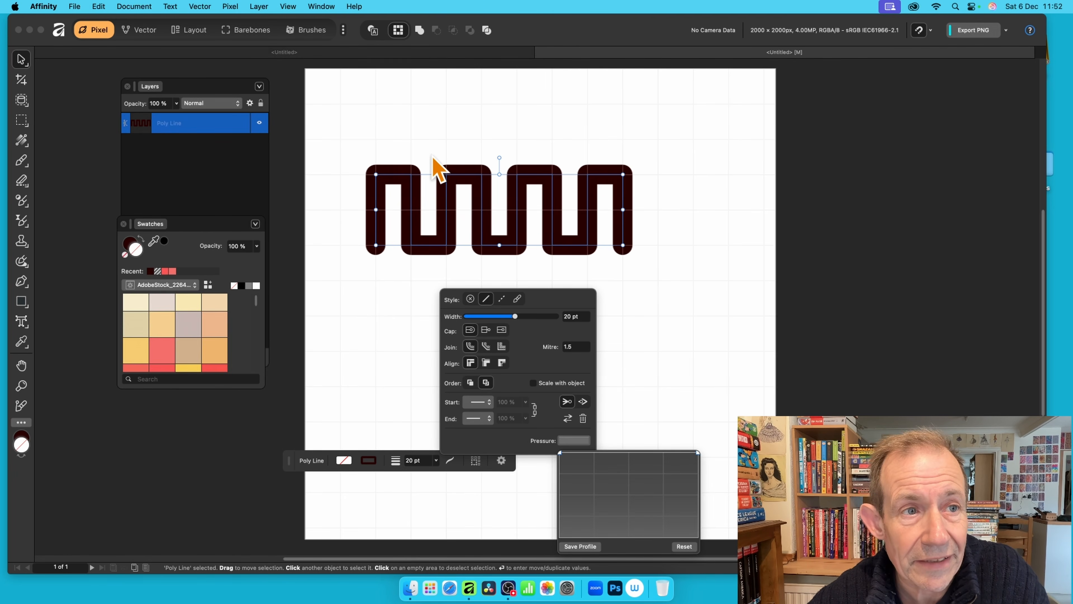
Step: Expand the square wave's stroke into a filled curve and fill it with the light orange swatch
left_click(200, 6)
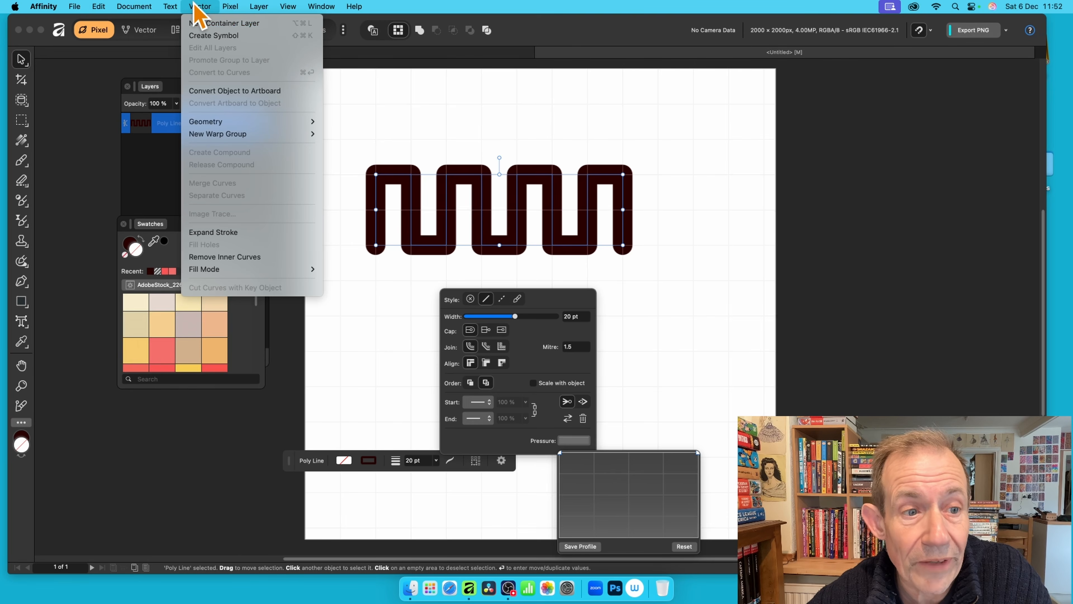
left_click(238, 232)
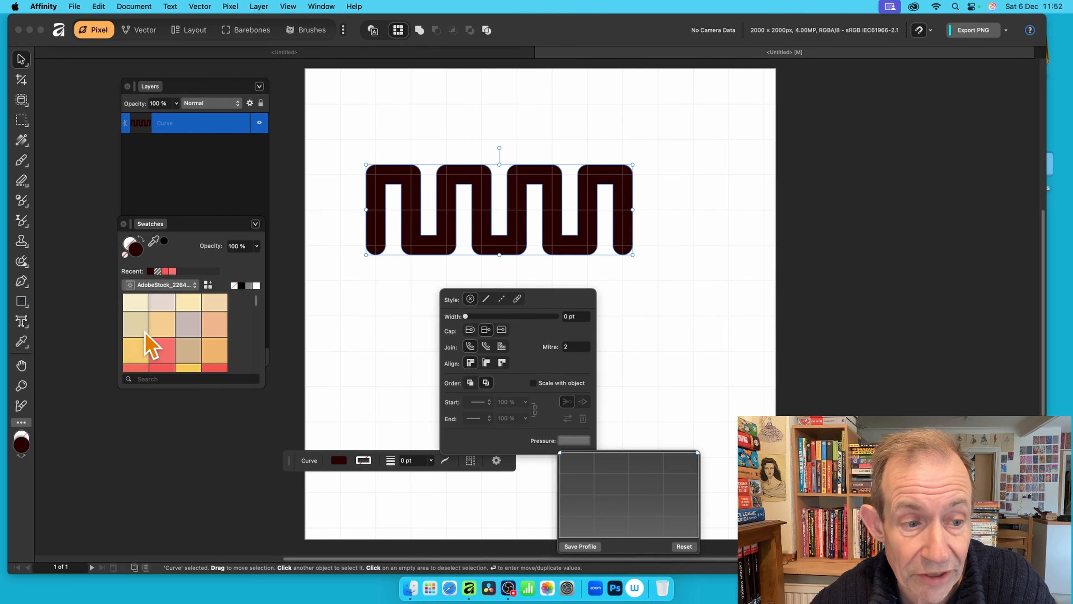
left_click(171, 322)
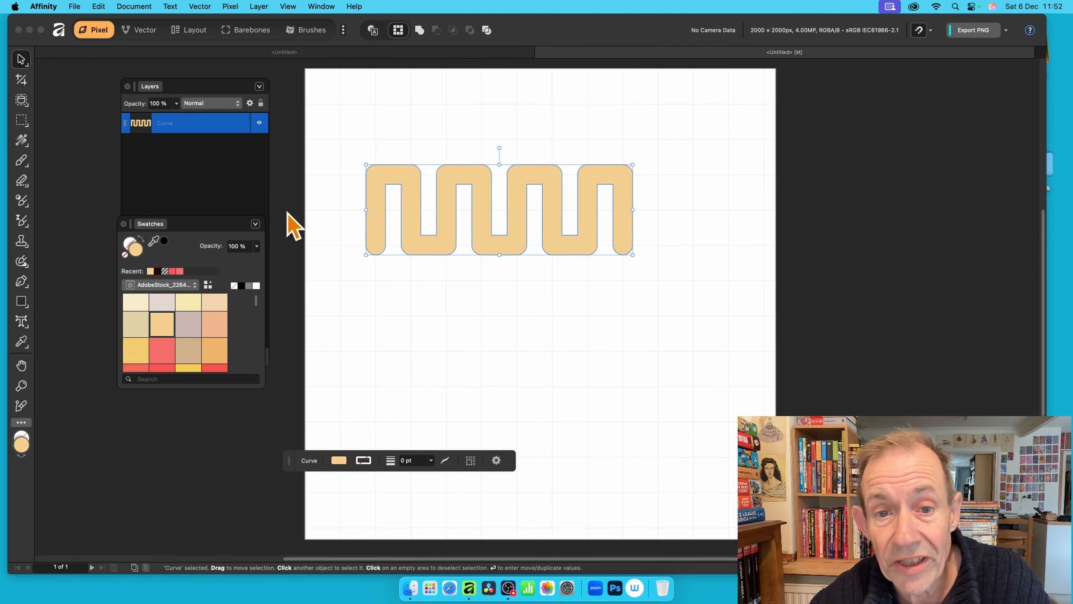
Step: Give the expanded square wave a red outline, D52B2B, with a width of 5.5 pt
left_click(363, 463)
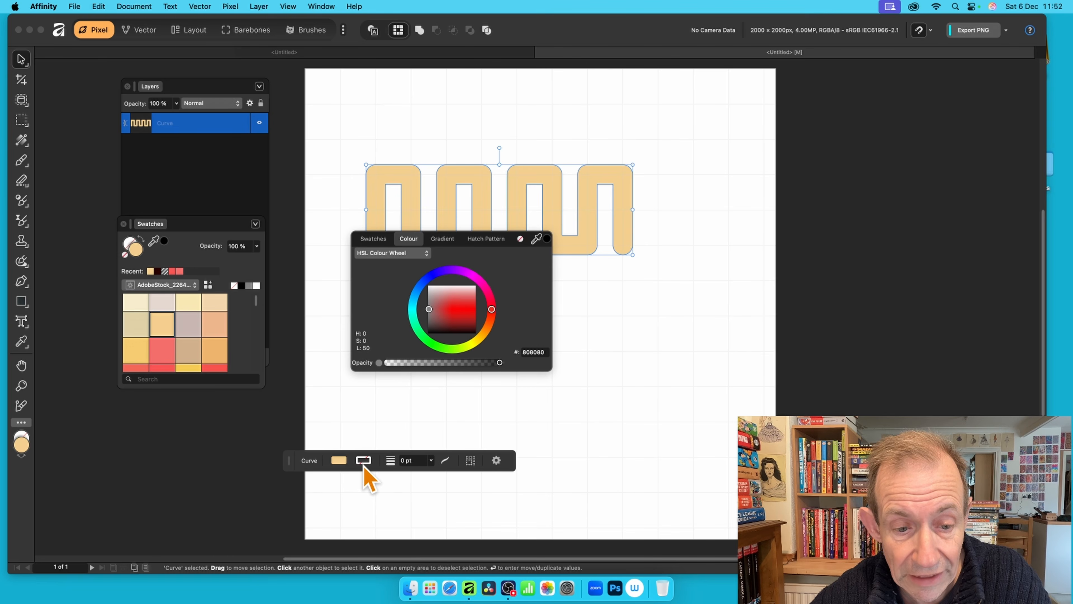
left_click(459, 309)
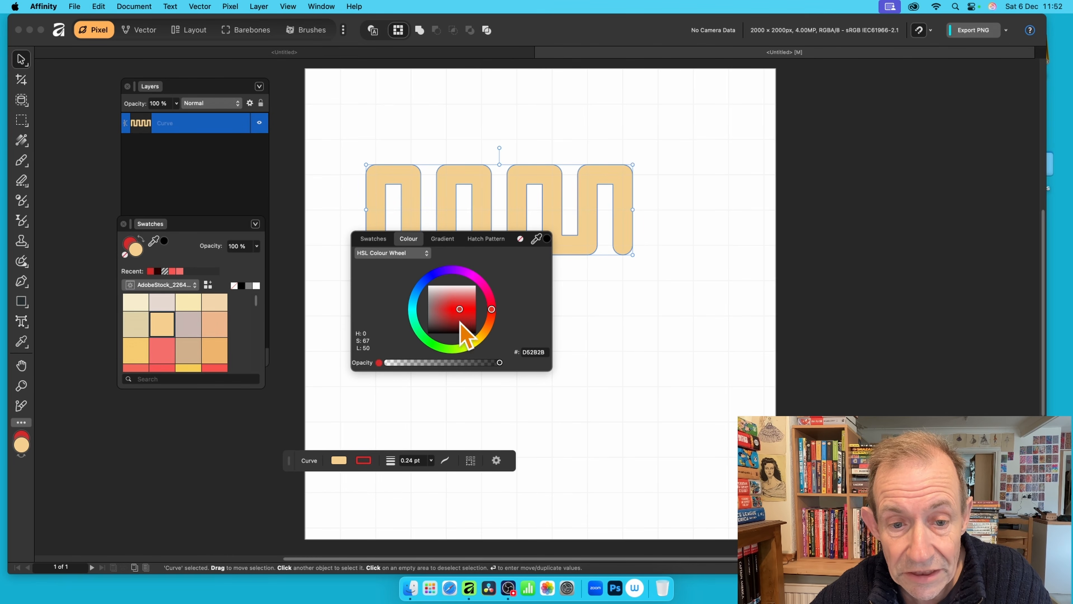
left_click(430, 462)
left_click_drag(438, 473, 446, 475)
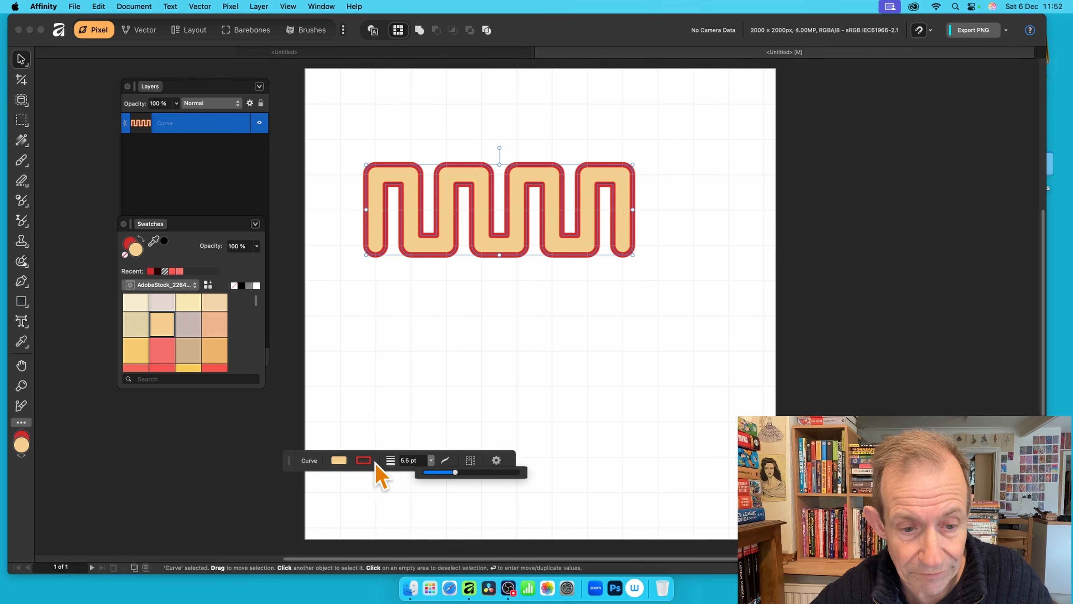
Step: Remove the fill from the outlined square wave, then delete the curve from the page
left_click(339, 461)
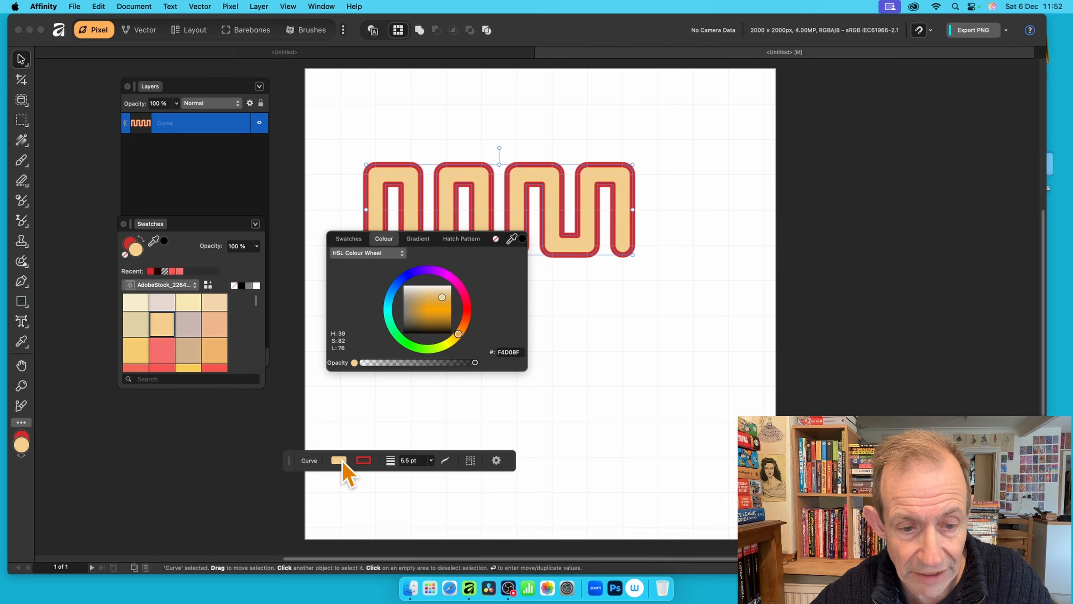
left_click(496, 239)
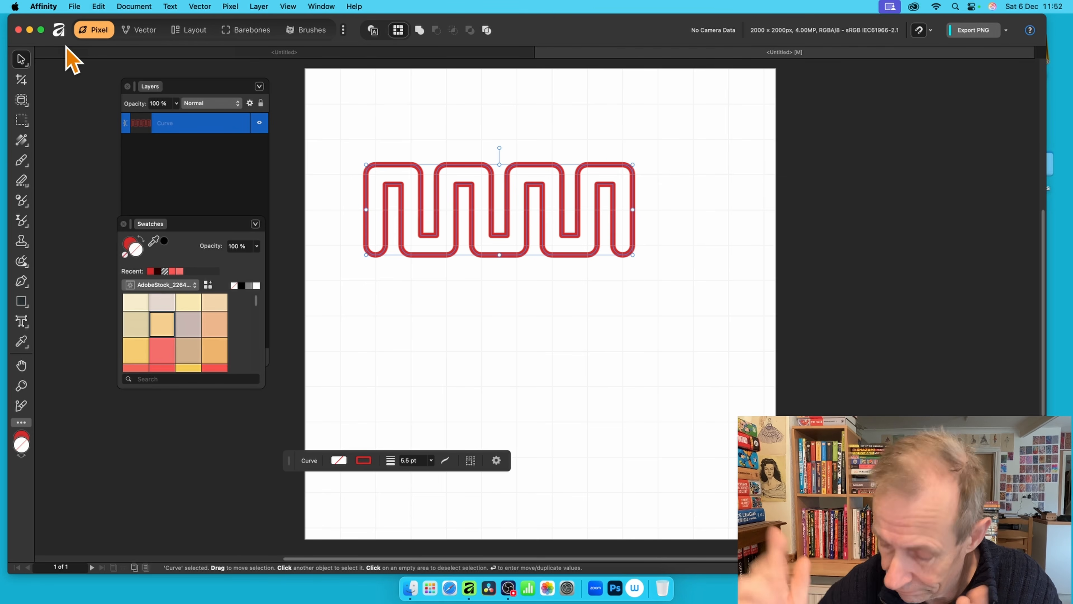
key("Delete")
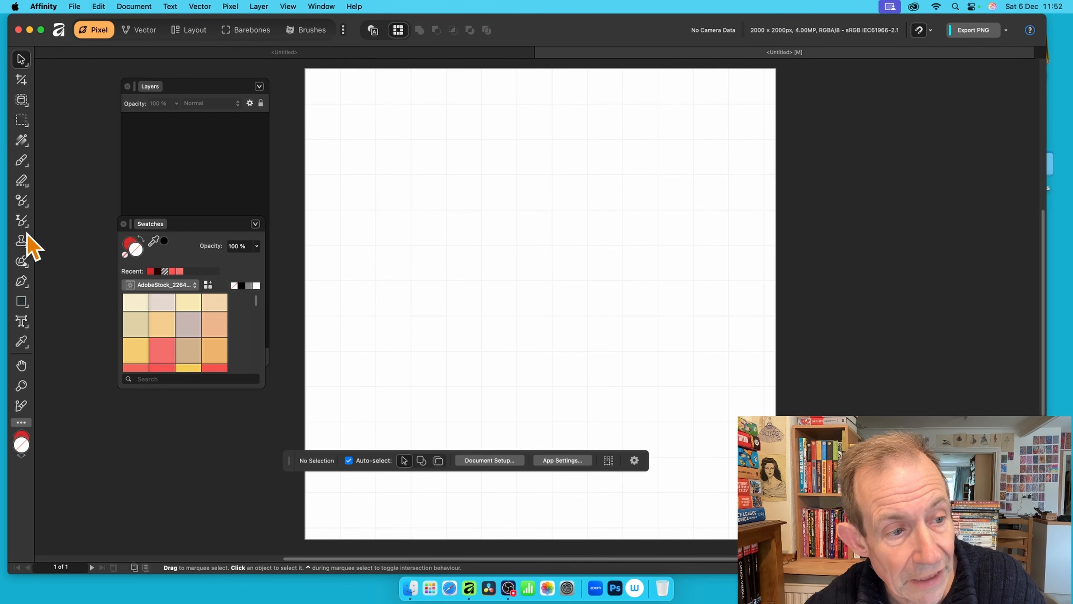
Step: Start a grid-snapped Pen tool path with one rising slanted segment, one grid square wide and two squares high
left_click(24, 283)
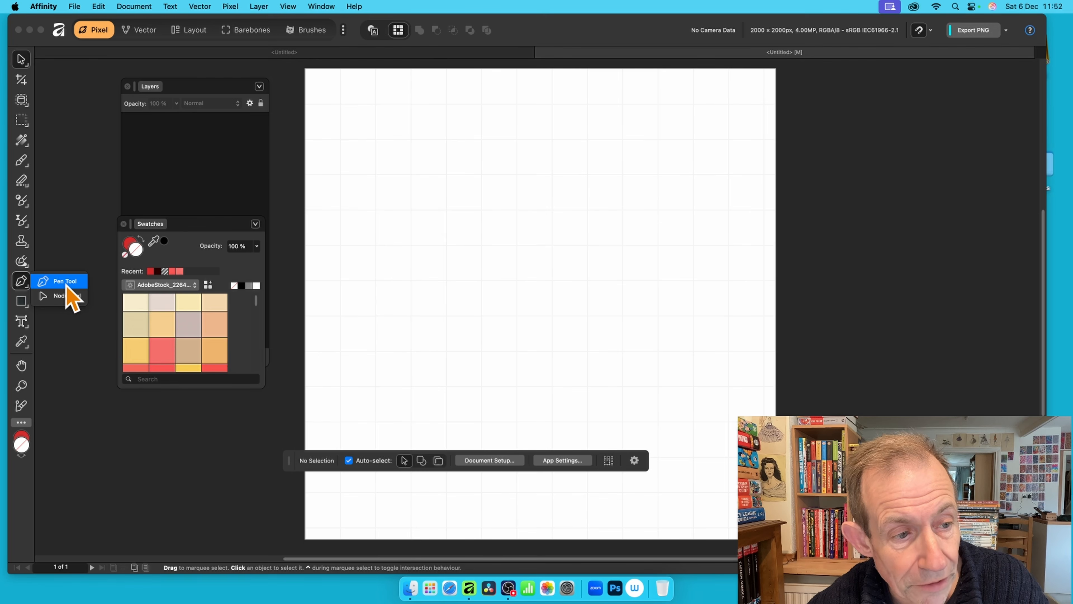
left_click(63, 282)
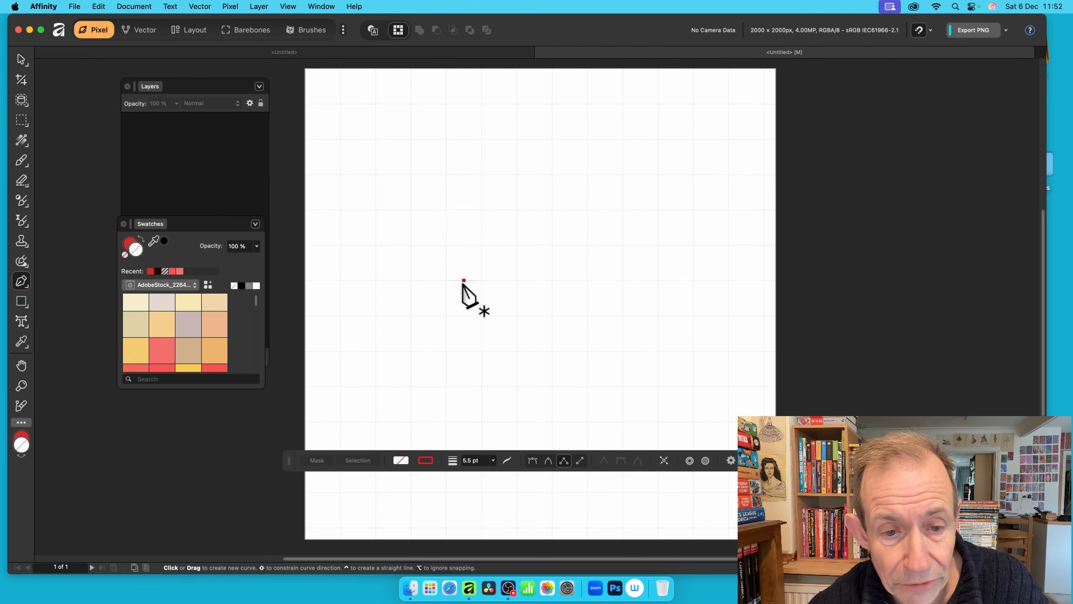
left_click(410, 315)
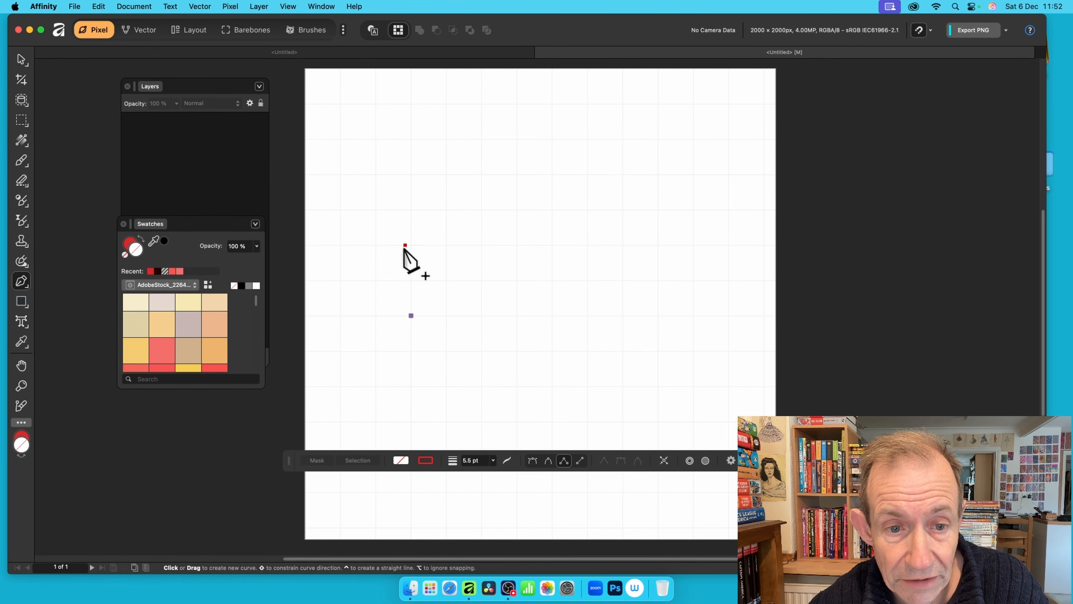
left_click(447, 245)
left_click(482, 315)
left_click(553, 315)
left_click(588, 245)
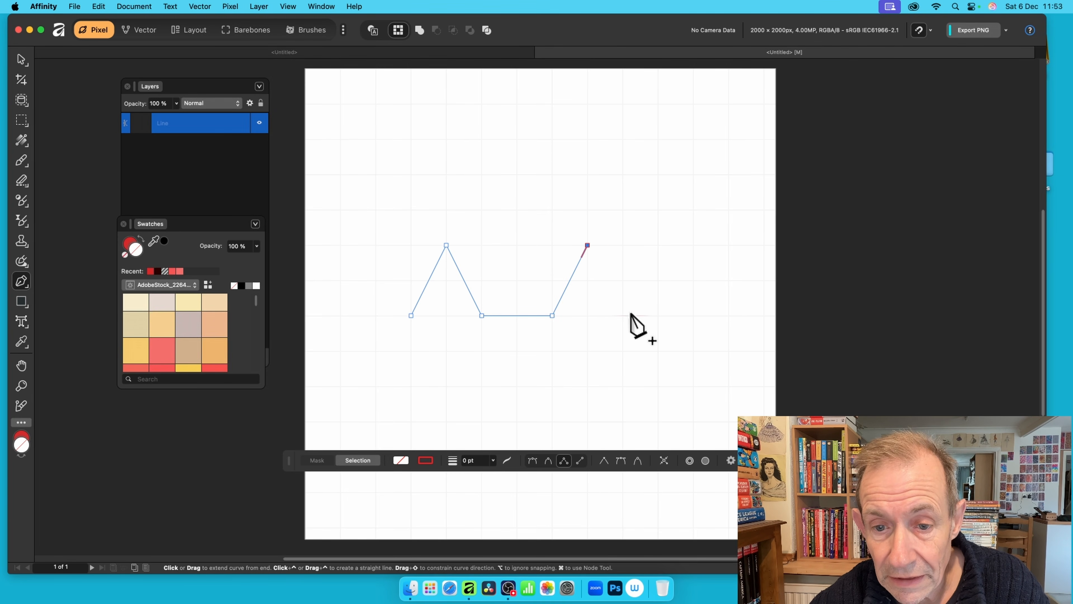
left_click(622, 315)
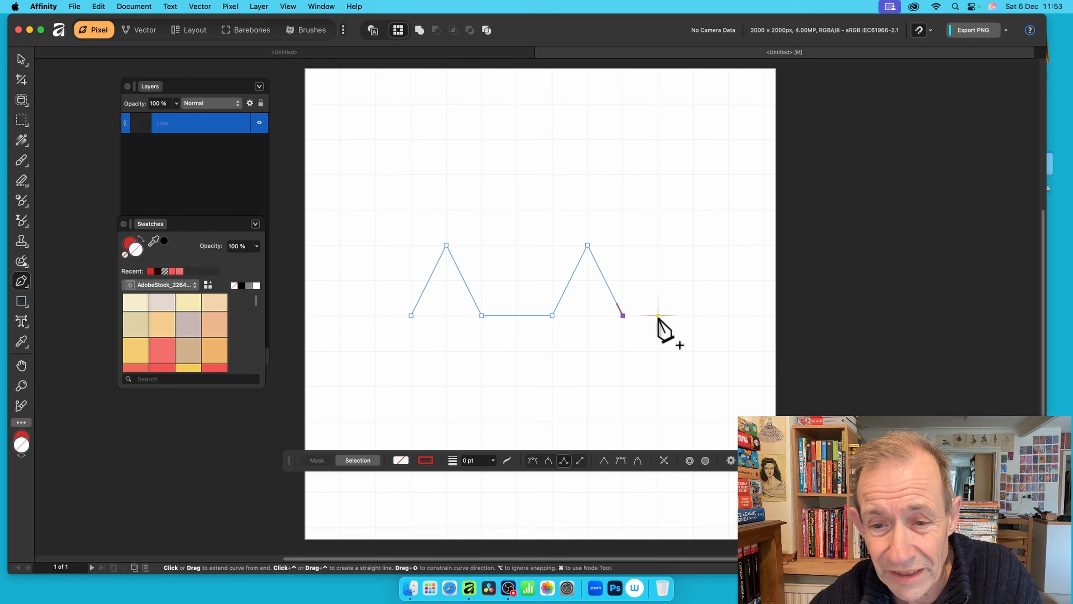
key("super+z")
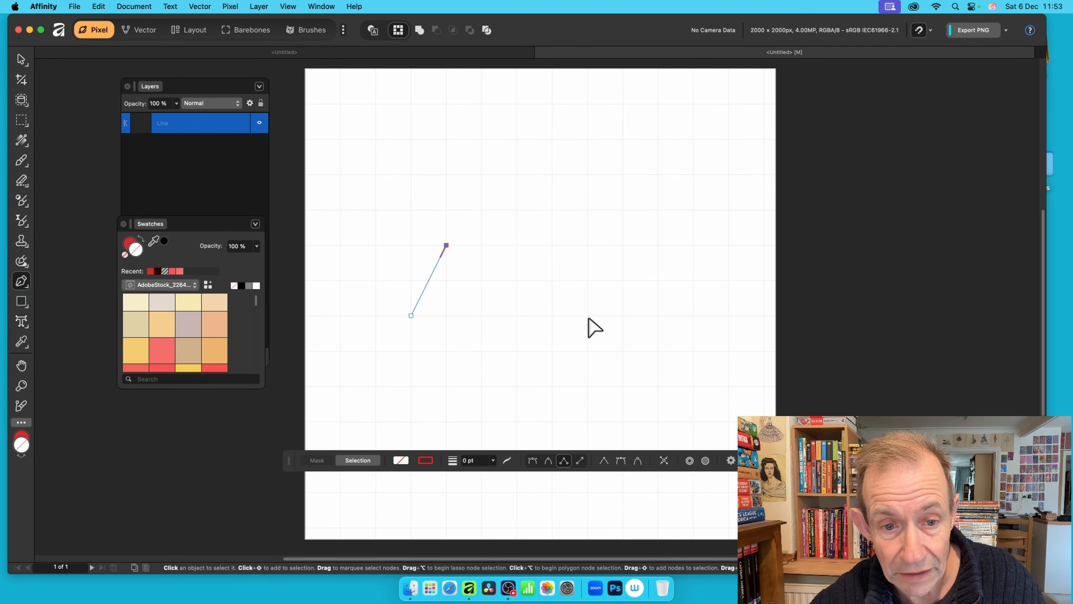
Step: Extend the path into a sawtooth of four vertical drops, each four grid squares high and one square apart, linked by slanted lines
left_click(446, 386)
left_click(482, 245)
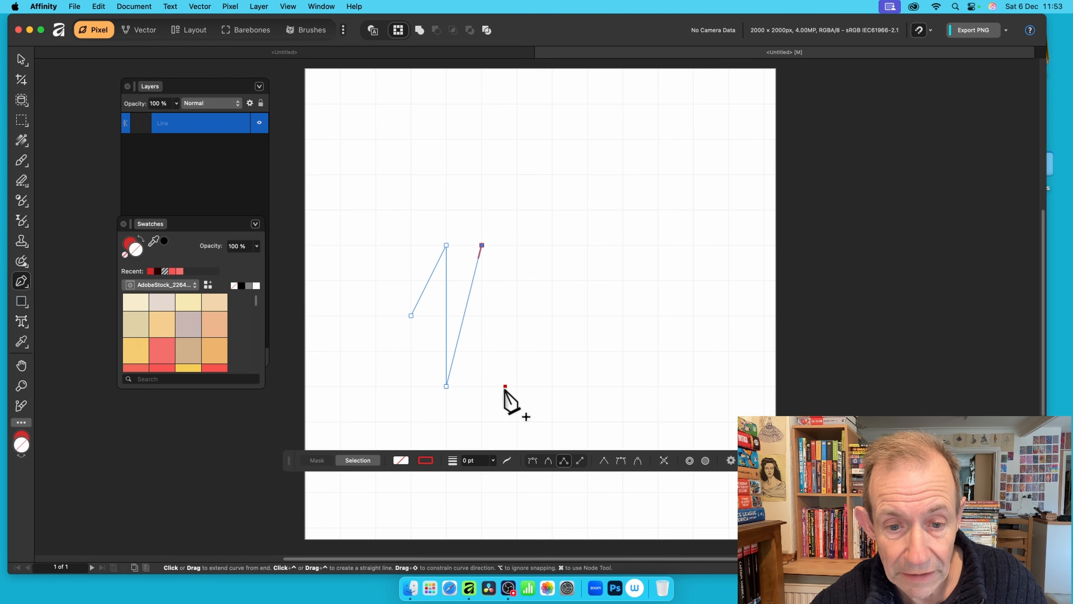
left_click(482, 386)
left_click(517, 246)
left_click(517, 386)
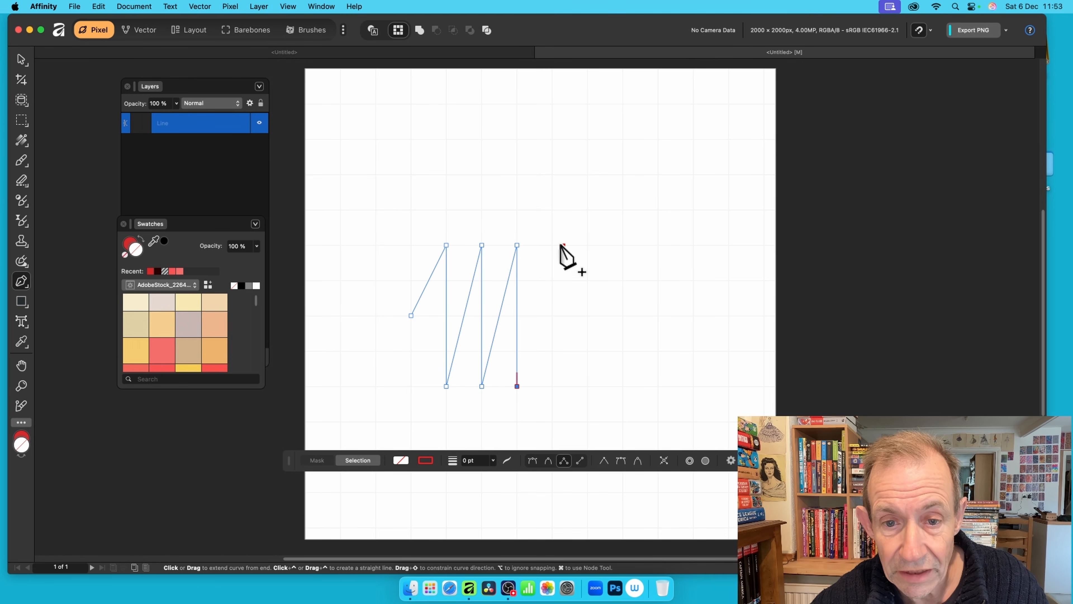
left_click(552, 245)
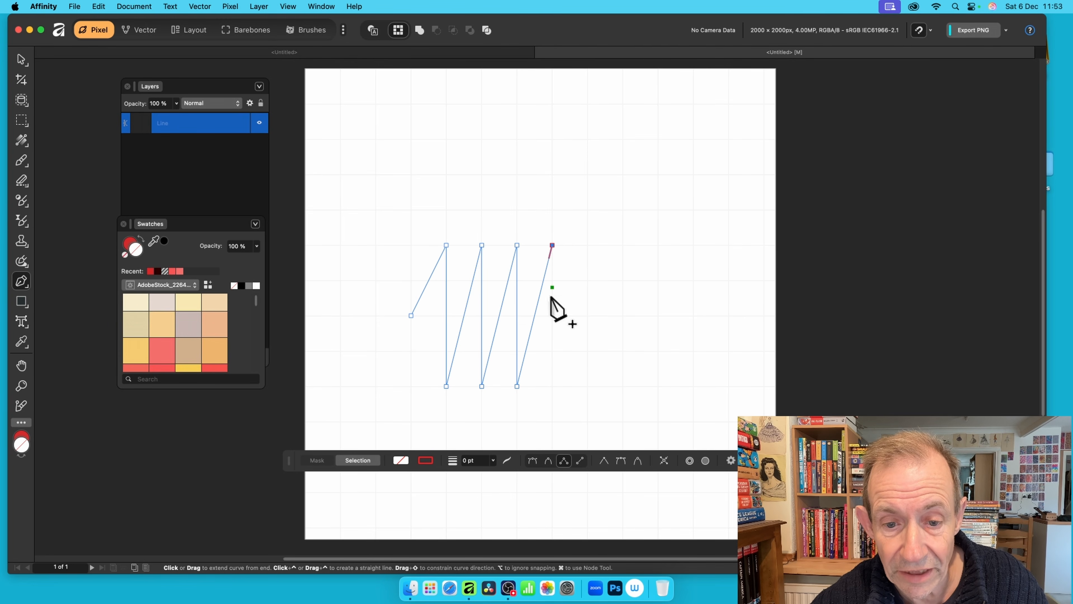
left_click(552, 386)
Step: Continue the path along the baseline with a bump one grid square wide and high, with two squares of flat line on either side
left_click(587, 387)
left_click(623, 386)
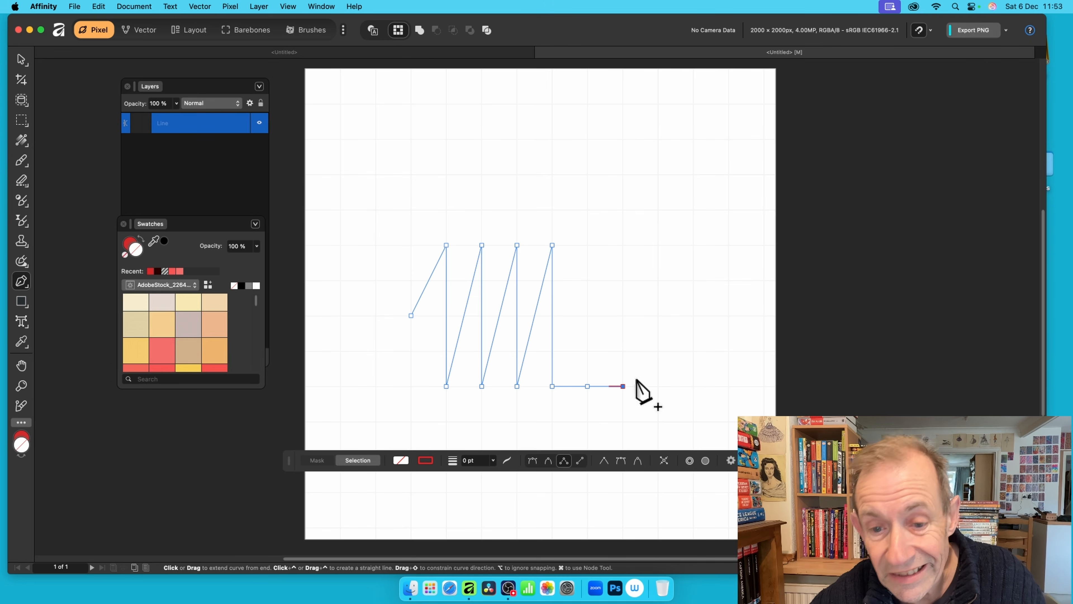
left_click(623, 351)
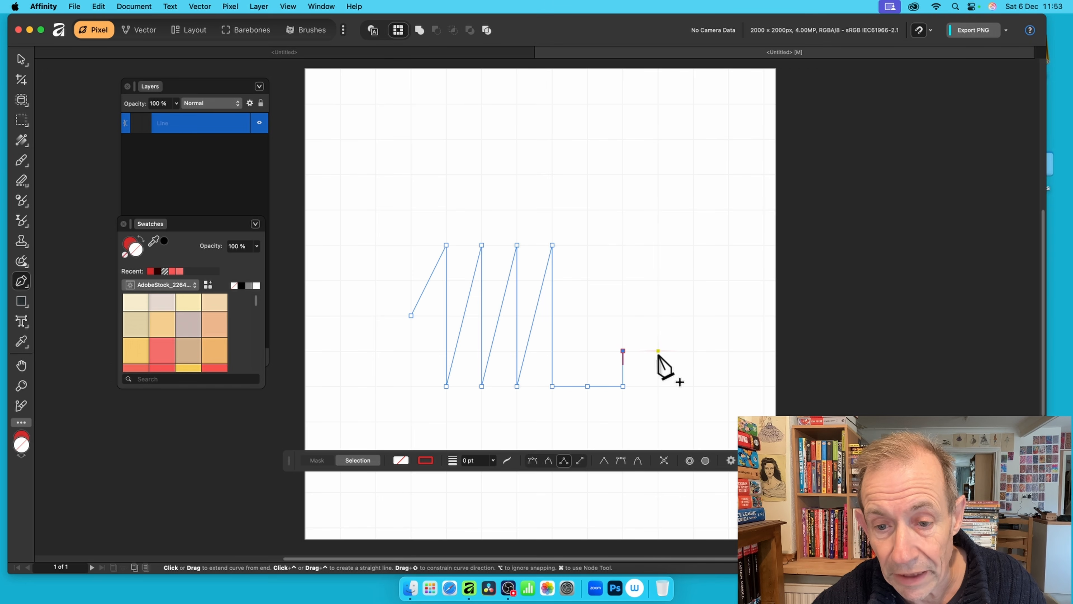
left_click(658, 386)
left_click(693, 386)
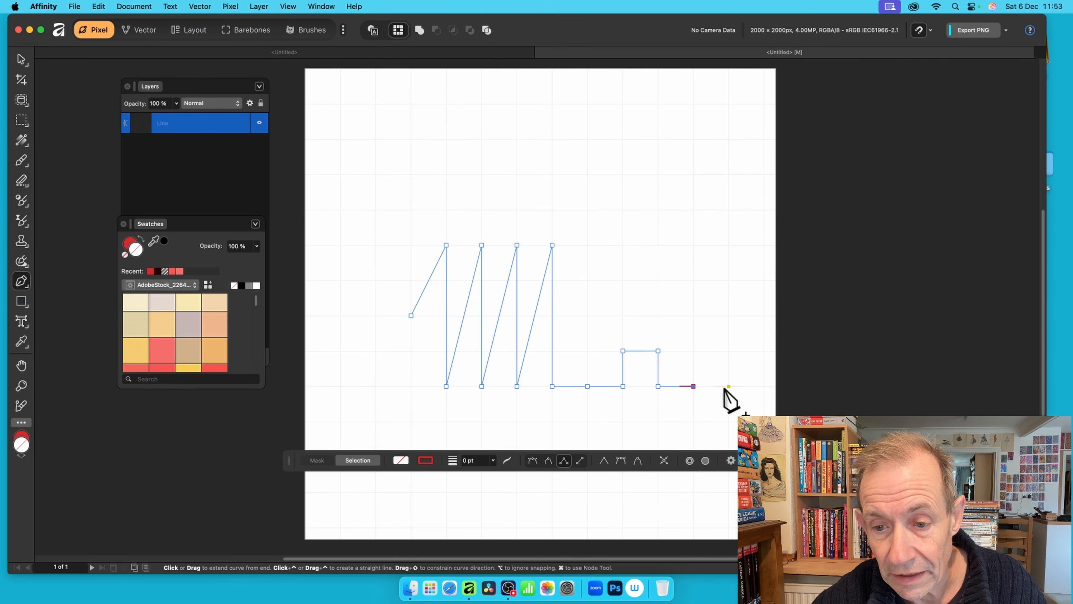
left_click(728, 386)
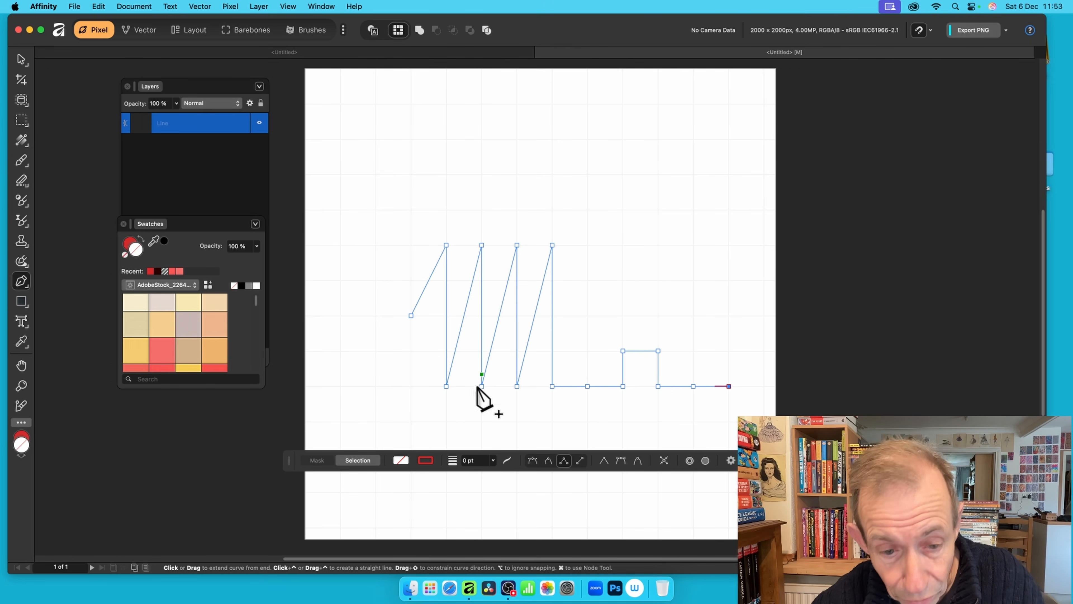
Step: Set the path's stroke width to 10 pt and expand the stroke into a filled curve
left_click(493, 461)
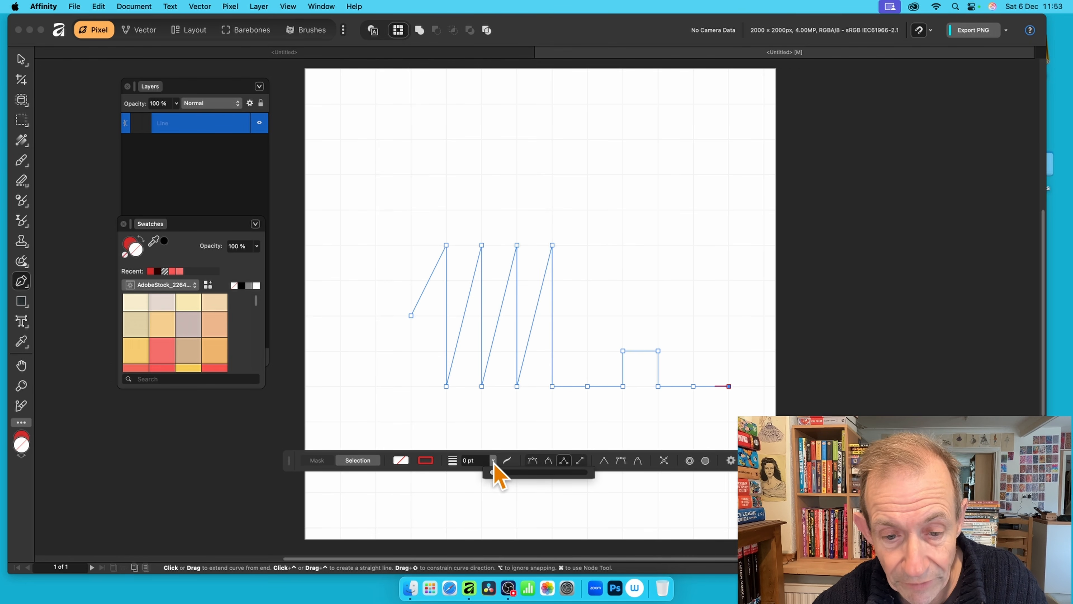
left_click_drag(493, 473, 507, 474)
left_click_drag(523, 474, 531, 477)
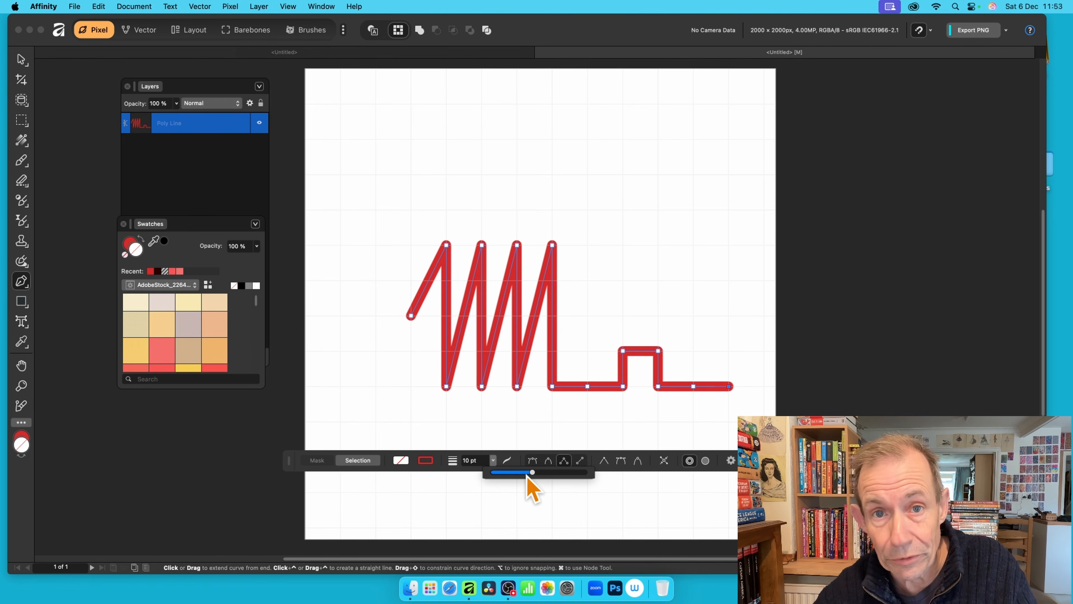
left_click(200, 7)
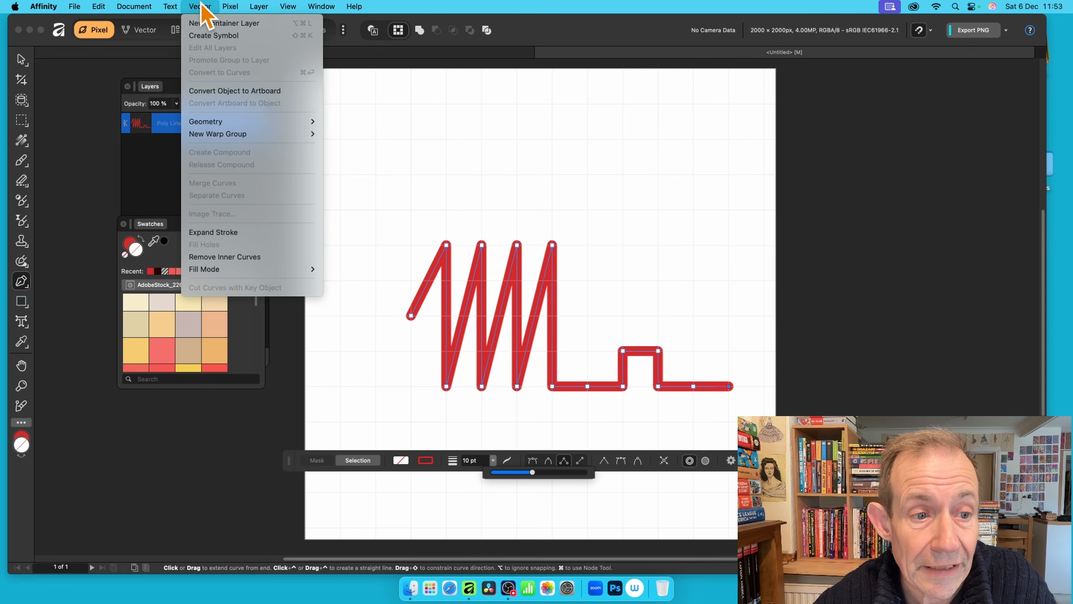
left_click(213, 233)
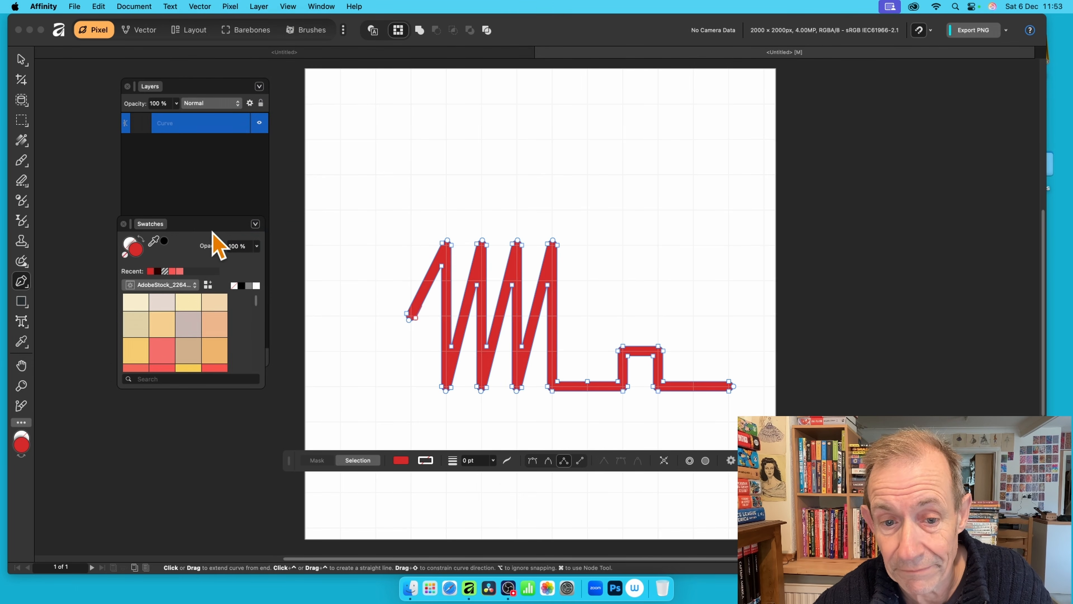
Step: Switch to the Vector workspace and thicken the expanded curve with the Contour tool to an offset of about 33.2 px
left_click(23, 281)
left_click(68, 295)
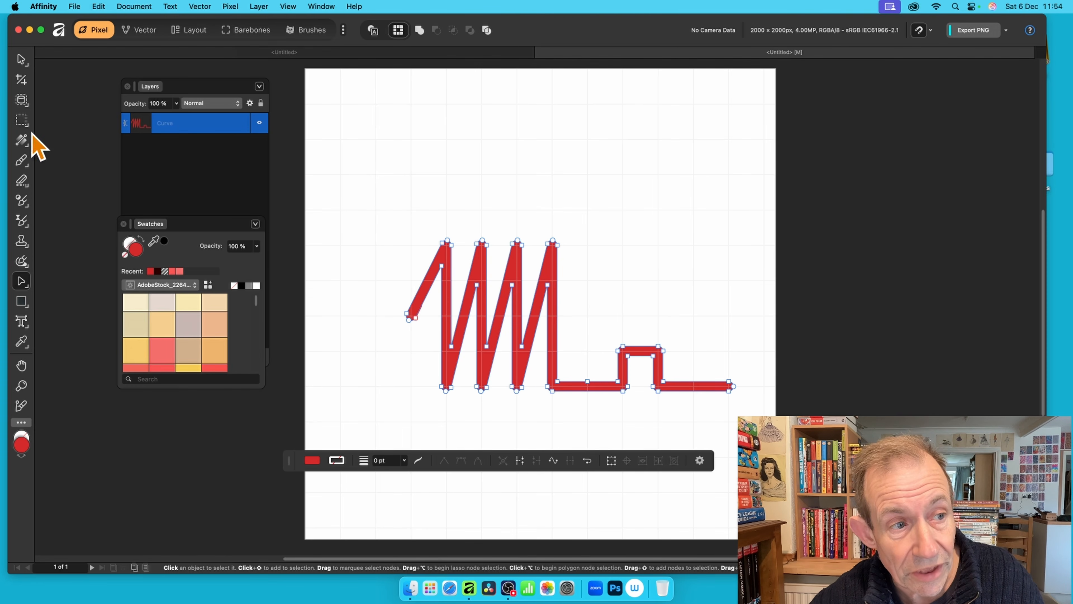
left_click(146, 31)
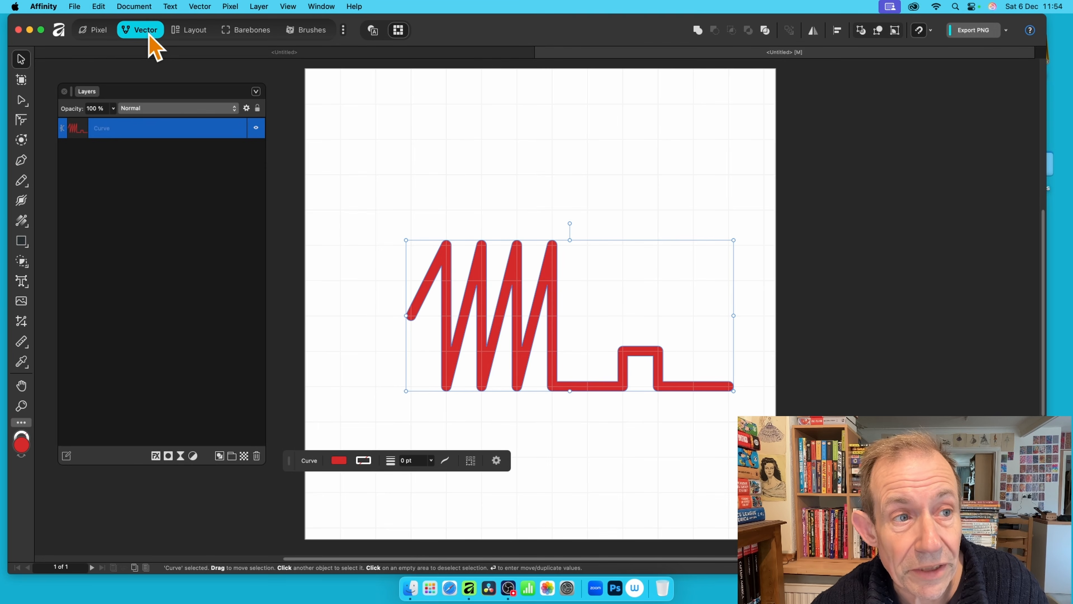
left_click(22, 141)
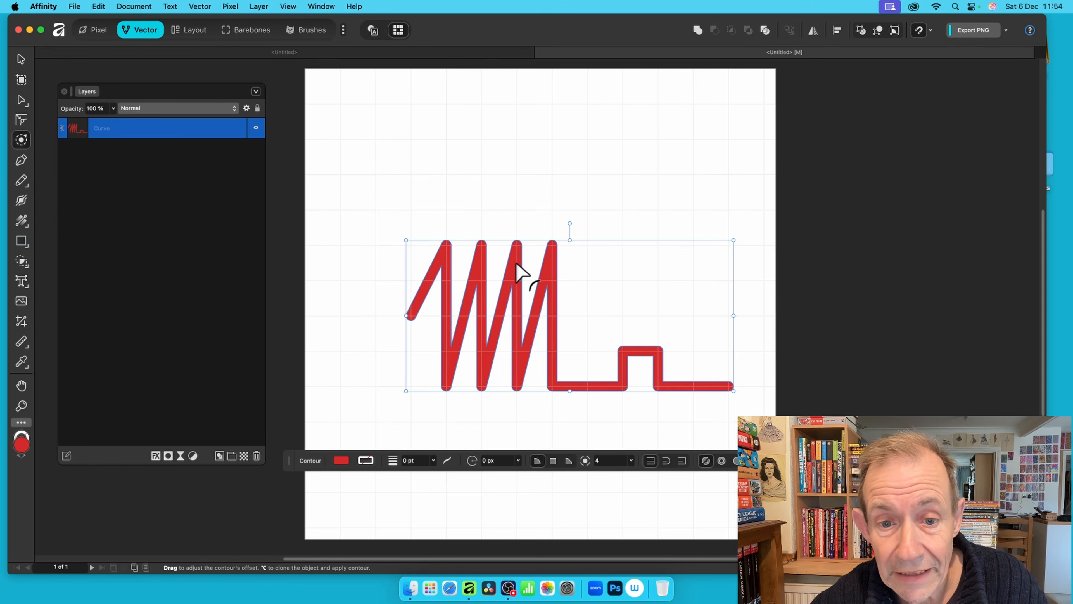
left_click_drag(550, 277, 554, 283)
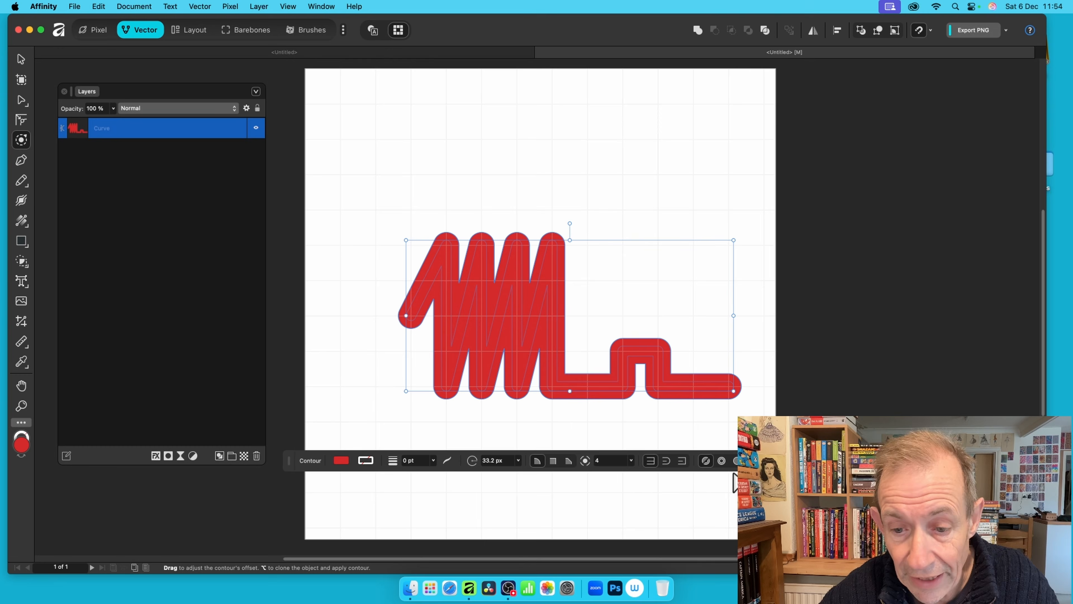
Step: Open up the small gaps inside the contoured zigzag and reduce the contour offset
left_click(721, 461)
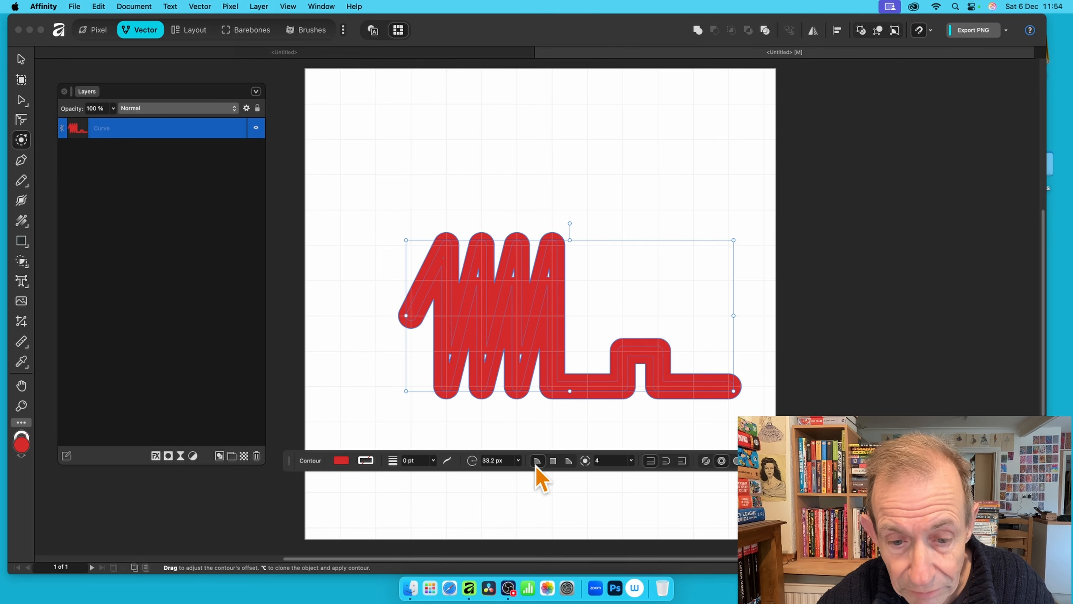
left_click(518, 460)
left_click_drag(517, 471, 495, 473)
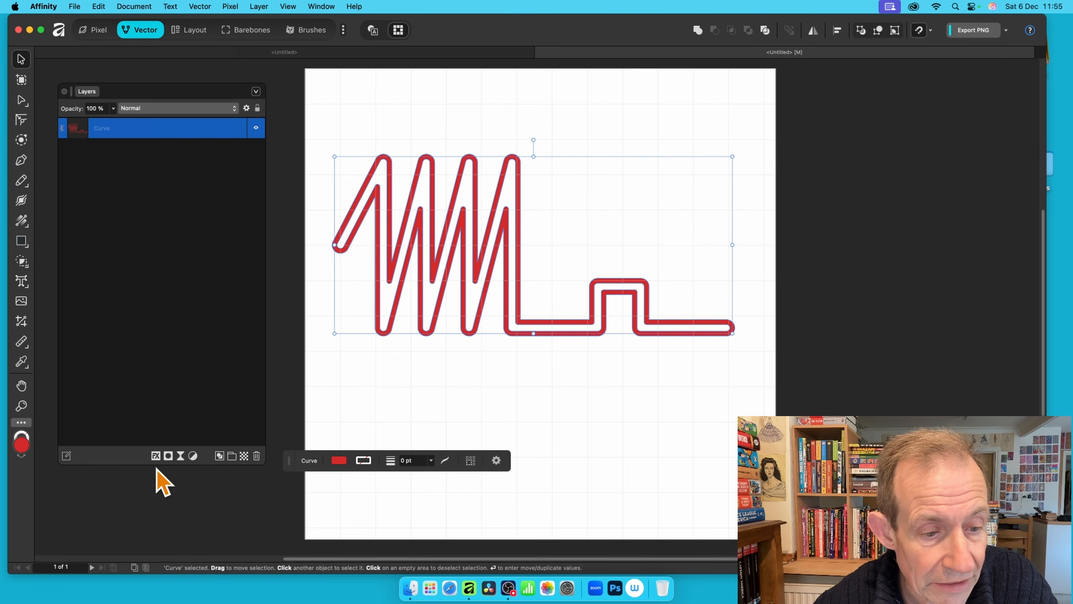
Step: Apply a 3D layer effect with a radius of about 19.6 px to the outlined curve
left_click(156, 456)
mouse_move(765, 106)
left_mouse_down()
mouse_move(709, 67)
mouse_move(699, 92)
mouse_move(759, 123)
left_mouse_up()
left_click(528, 138)
left_click(540, 138)
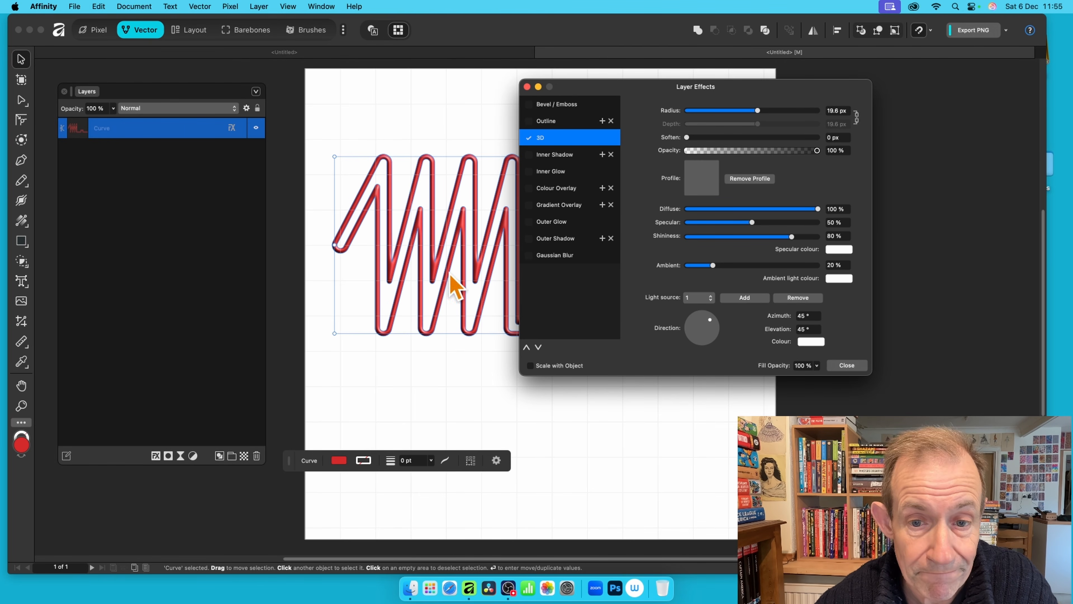
Step: Add an outer shadow to the curve with radius 23 px, offset 19.9 px and intensity 67%, and close the layer effects
left_click(539, 240)
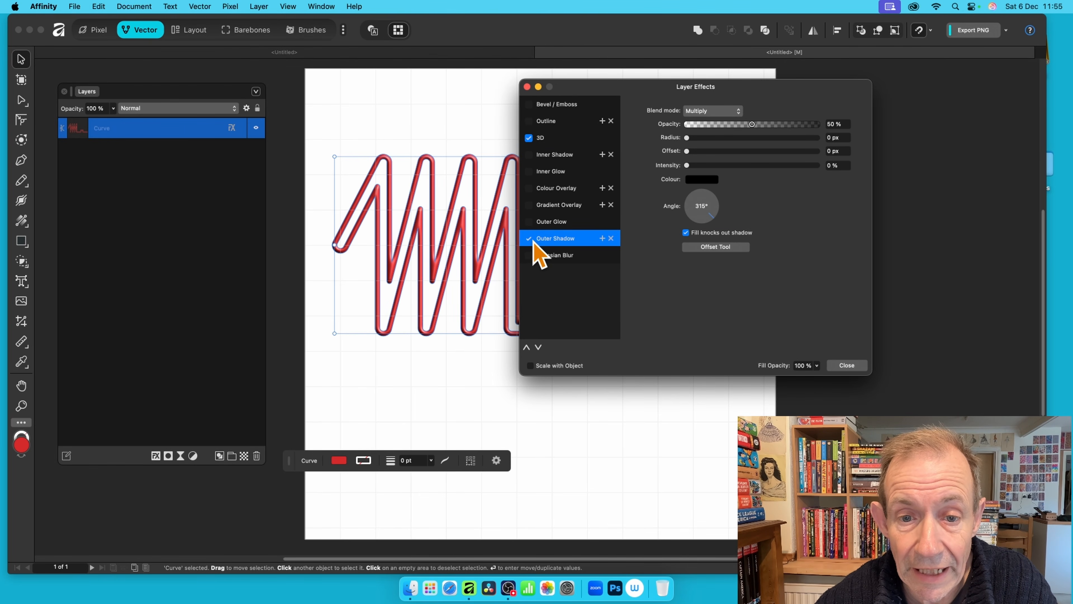
left_click_drag(688, 138, 776, 167)
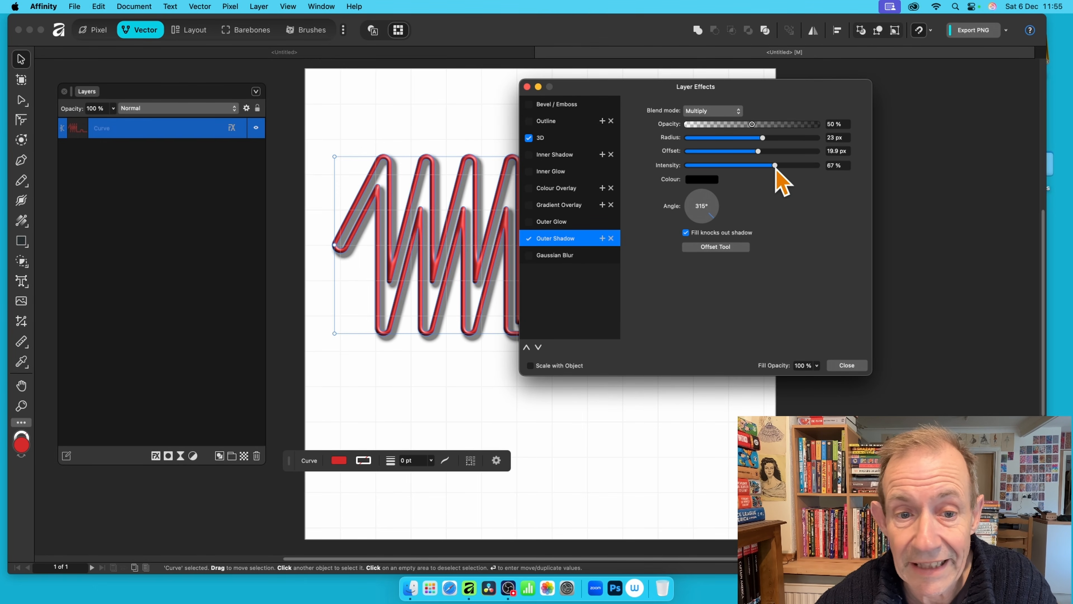
left_click(847, 366)
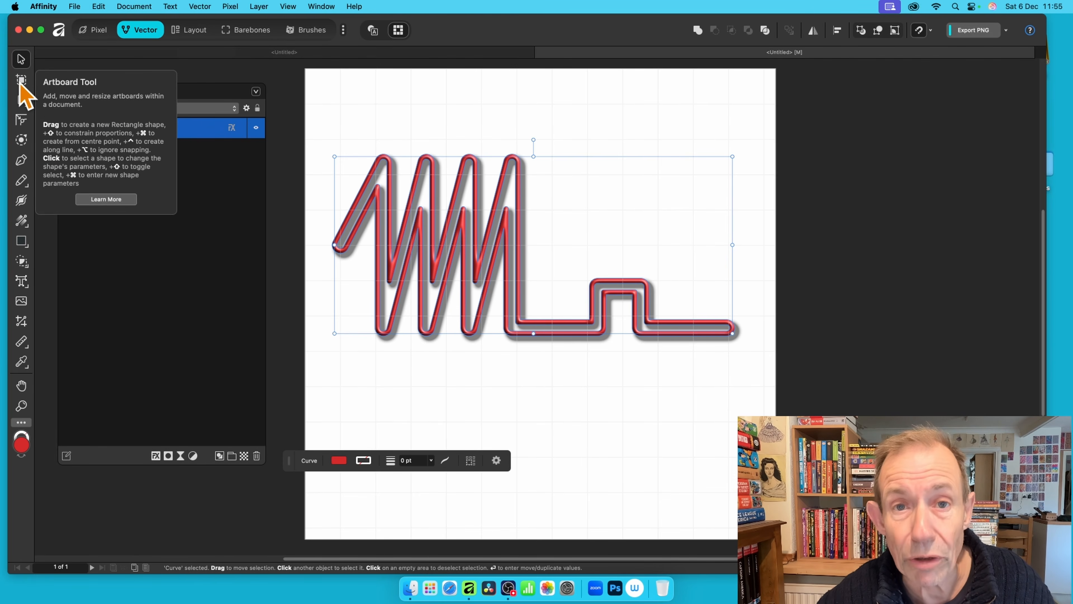
Step: Duplicate the red curve slightly down and to the left, and recolour the copy light blue with hue 190
left_click_drag(518, 178, 517, 190)
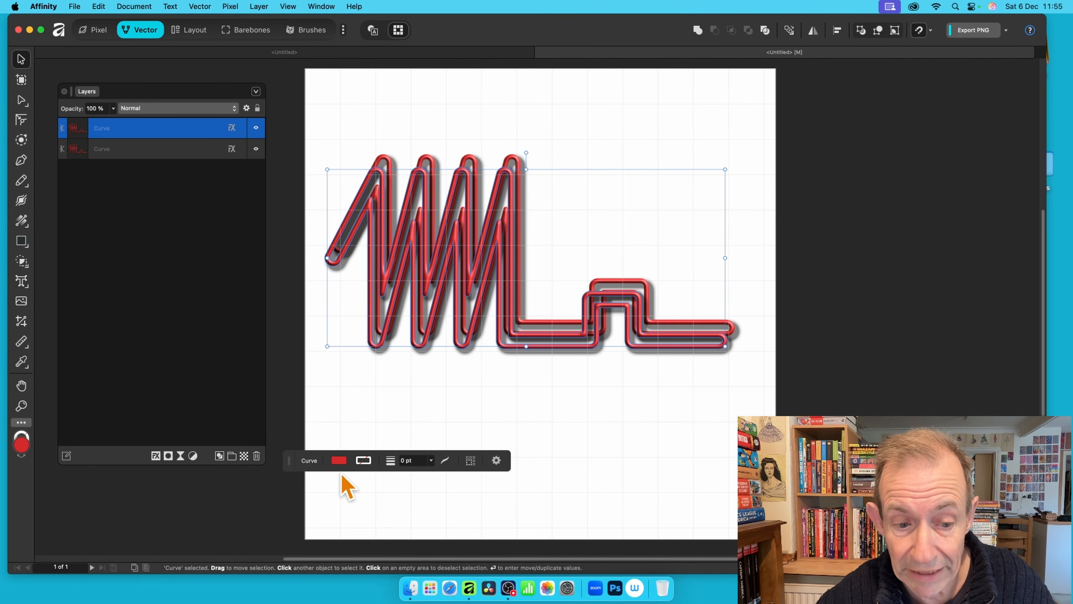
left_click(341, 462)
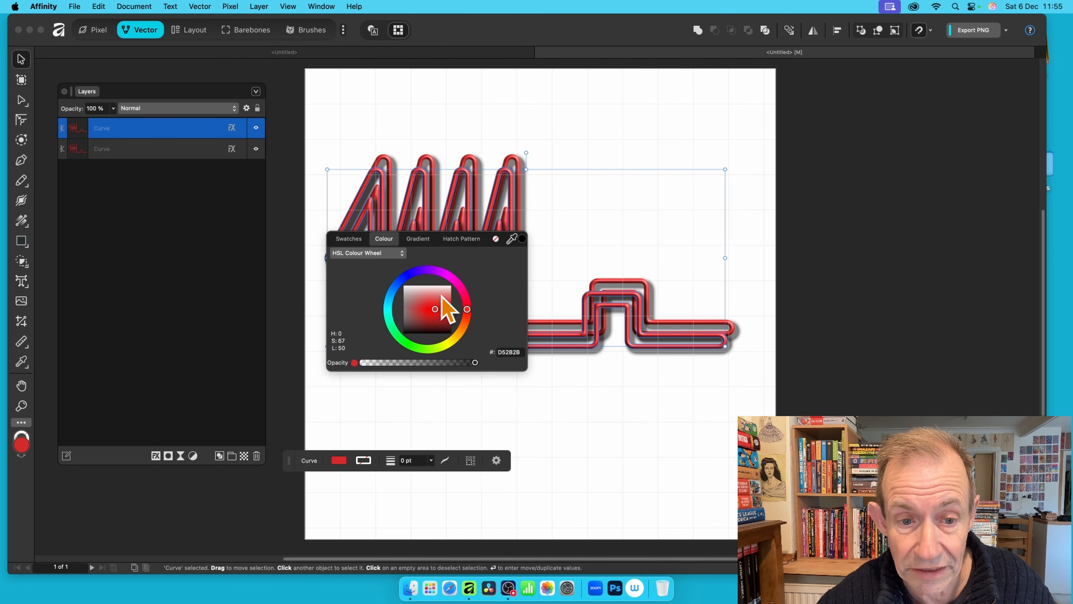
left_click(390, 297)
left_click_drag(392, 299, 390, 306)
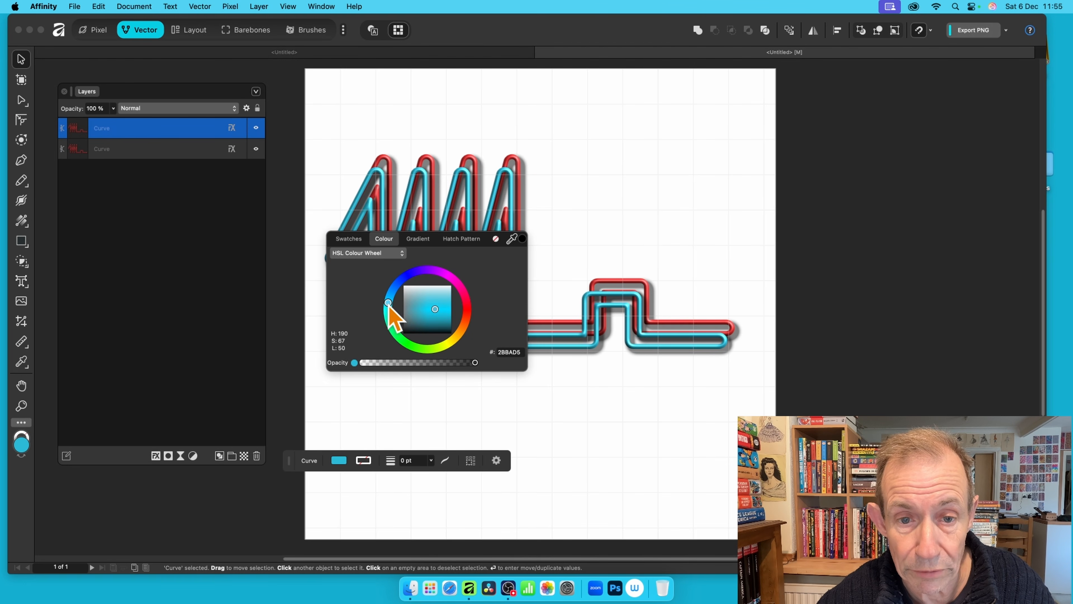
left_click(494, 472)
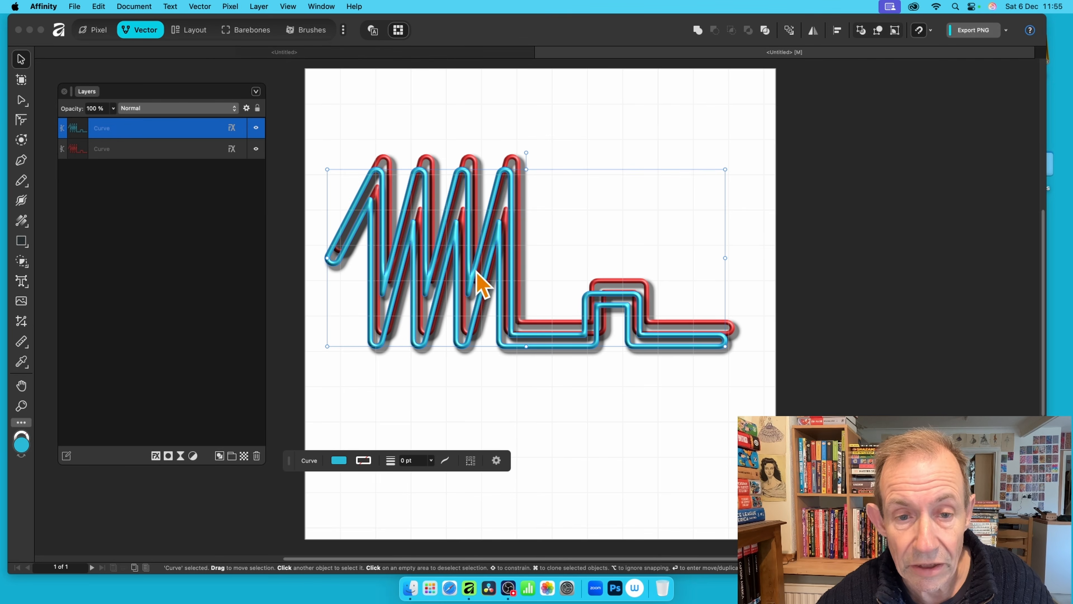
Step: Duplicate the blue curve further down and to the left, and recolour the new copy green with hue 116
left_click_drag(486, 289, 477, 315, "alt")
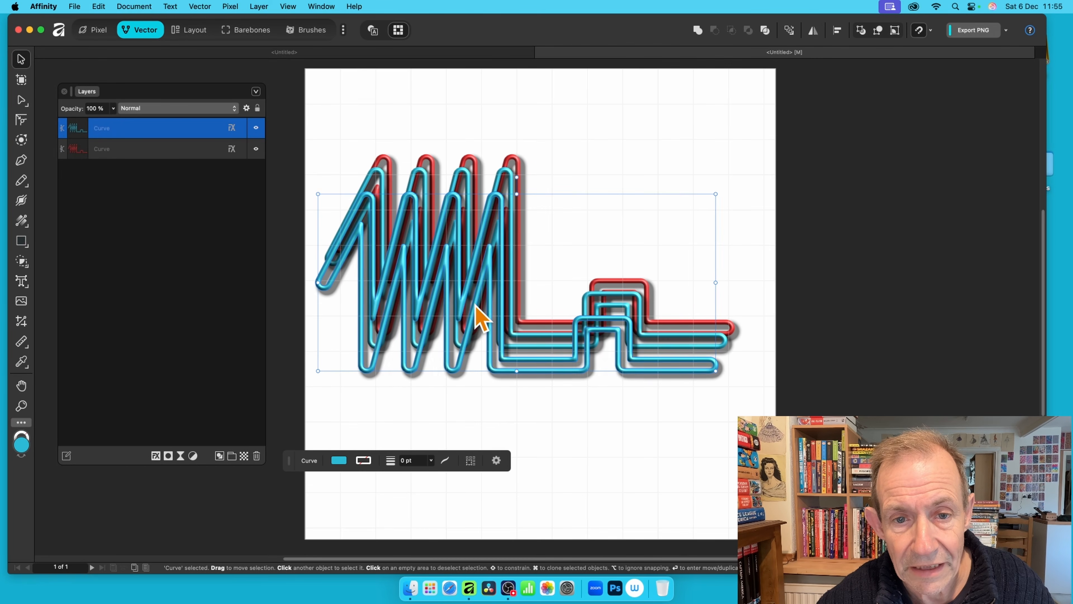
left_click(339, 460)
left_click_drag(418, 347, 409, 345)
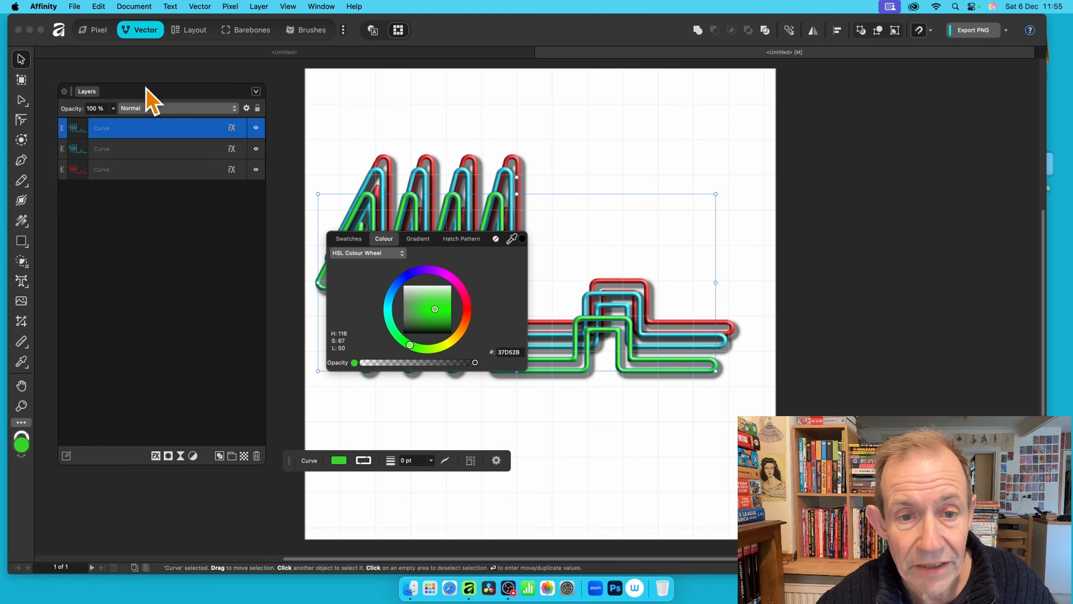
left_click(22, 58)
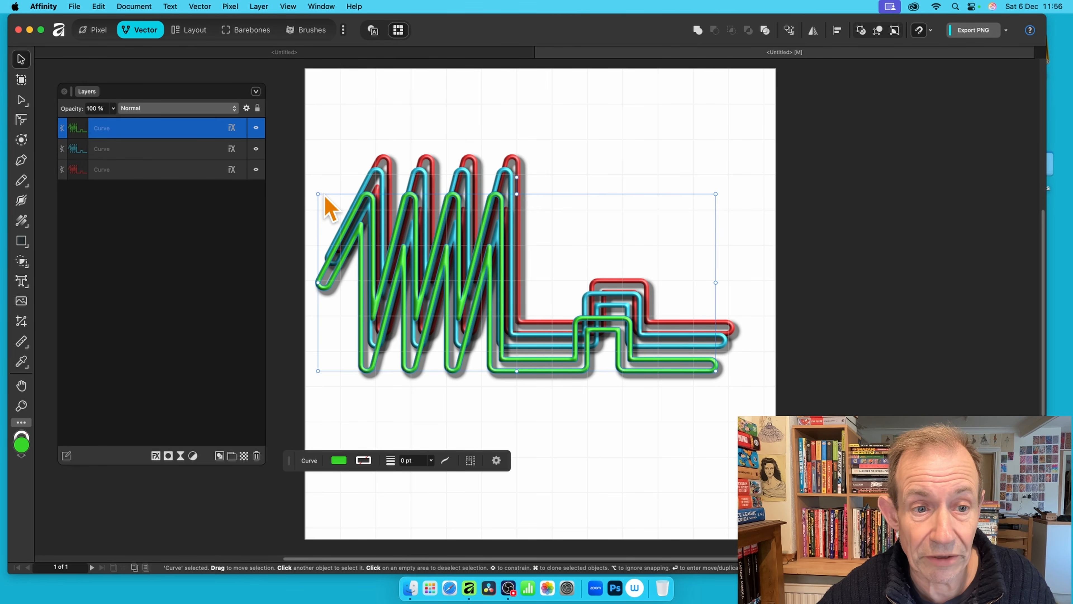
Step: Rotate the green curve upright, and tilt the blue curve diagonally and shift it towards the page's lower left
left_click_drag(322, 191, 592, 108)
left_click(386, 232)
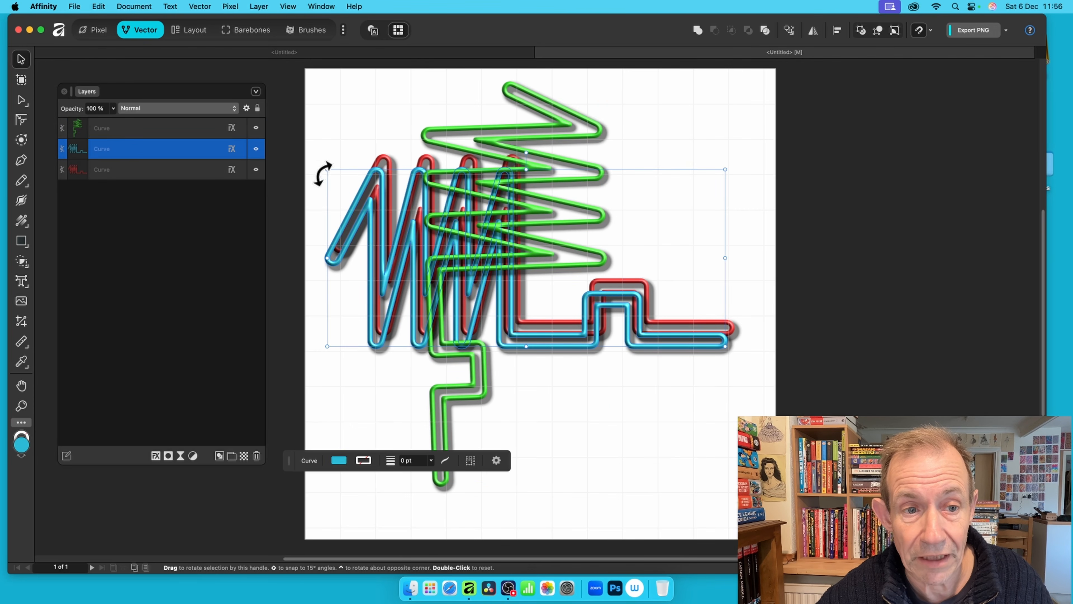
left_click_drag(329, 161, 203, 319)
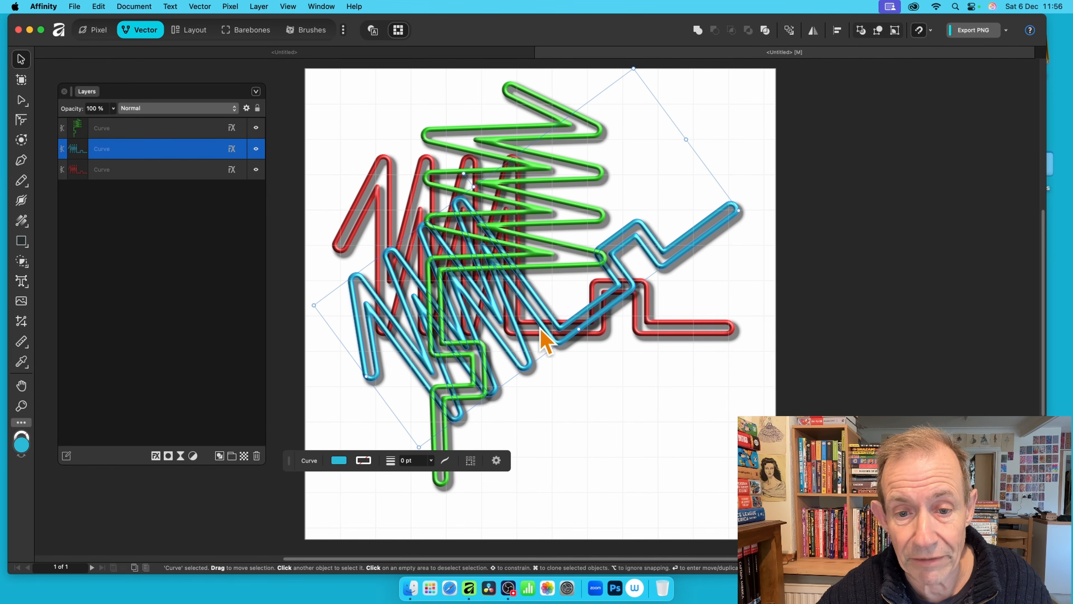
left_click_drag(555, 329, 465, 395)
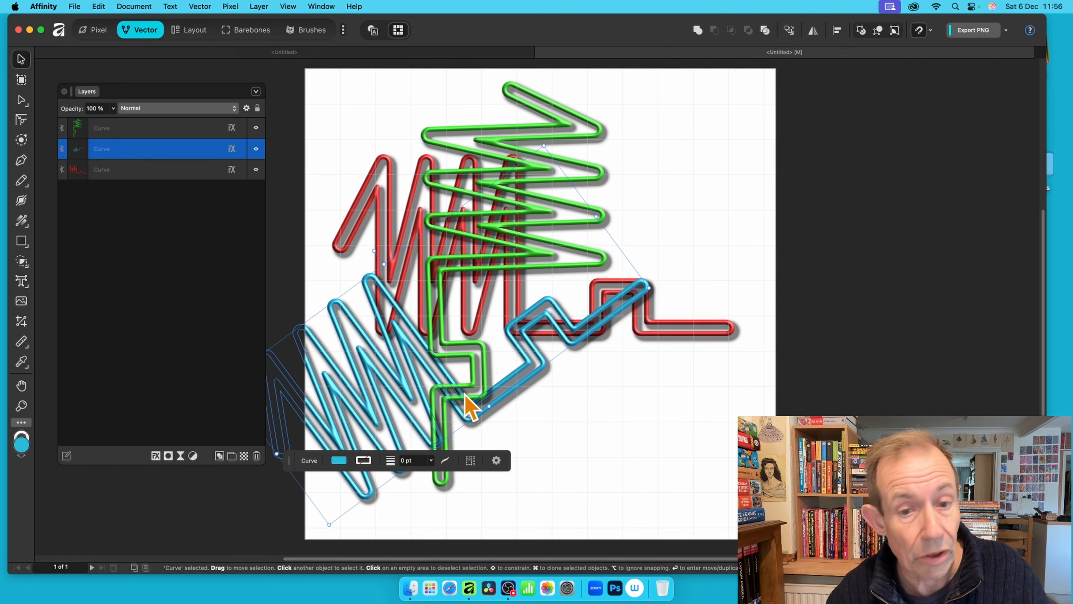
Step: Delete the blue and red curves, and undo all edits back to the single red curve with its layer effects
key("Delete")
key("Delete")
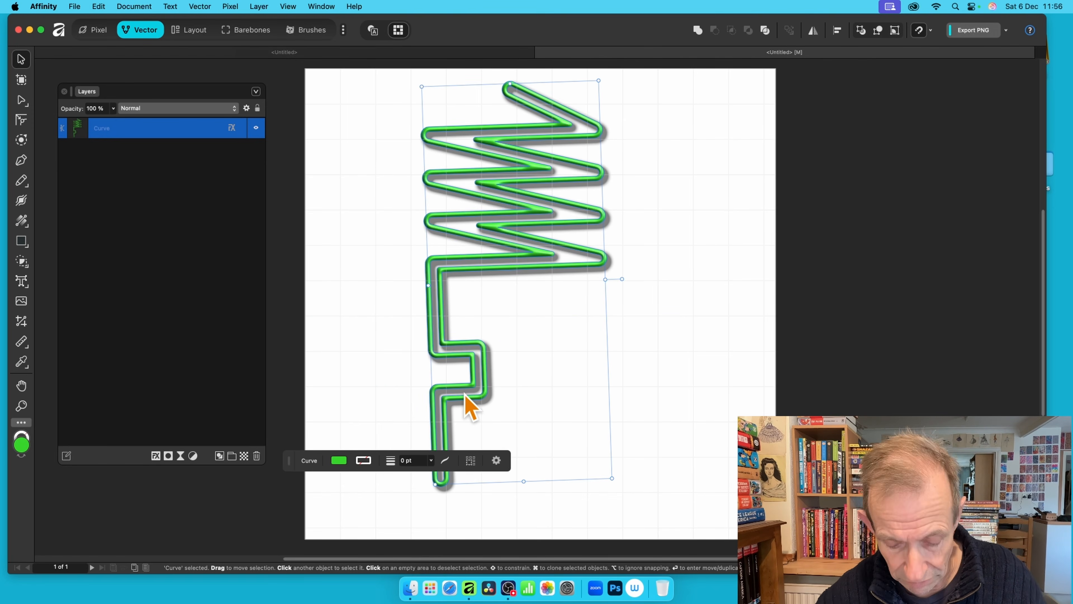
key("super+z")
key("super+z")
key("super+z")
key("super+z")
key("super+z")
key("super+z")
key("super+z")
key("super+z")
key("super+z")
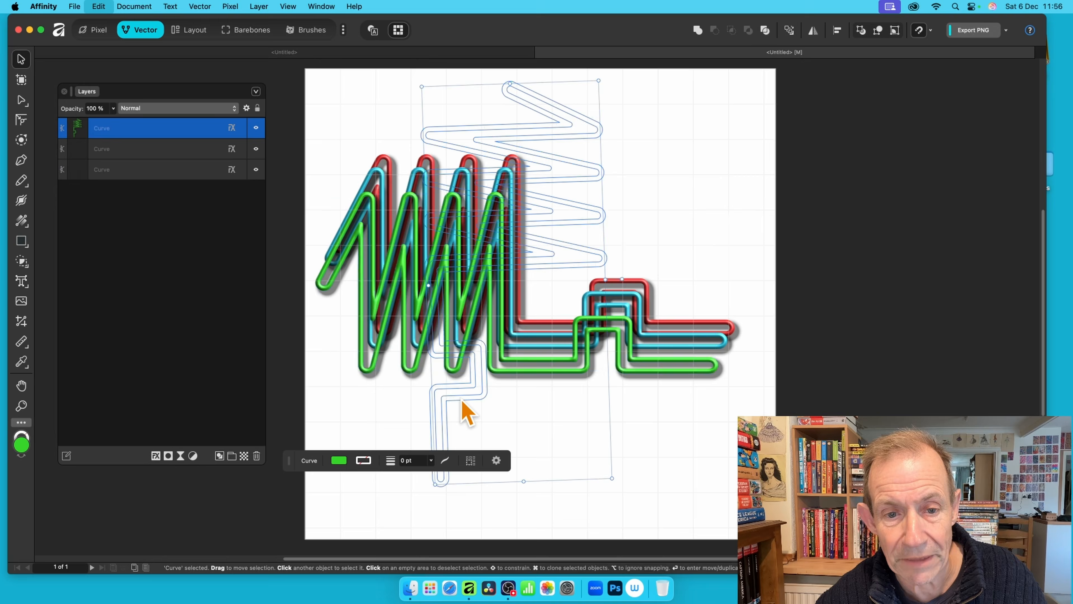
key("super+z")
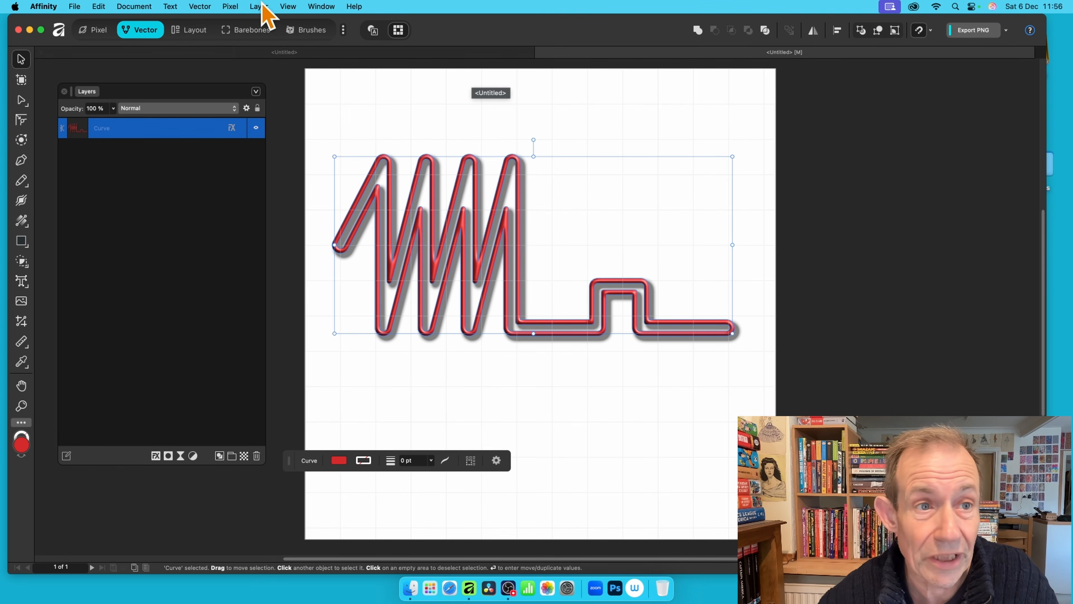
left_click(230, 7)
mouse_move(225, 25)
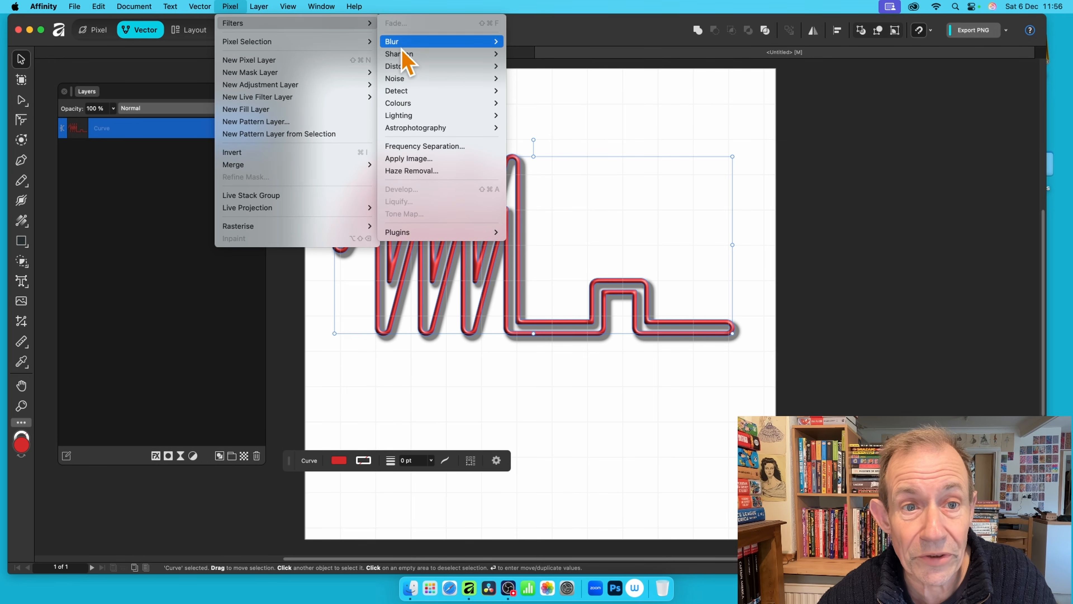
mouse_move(413, 67)
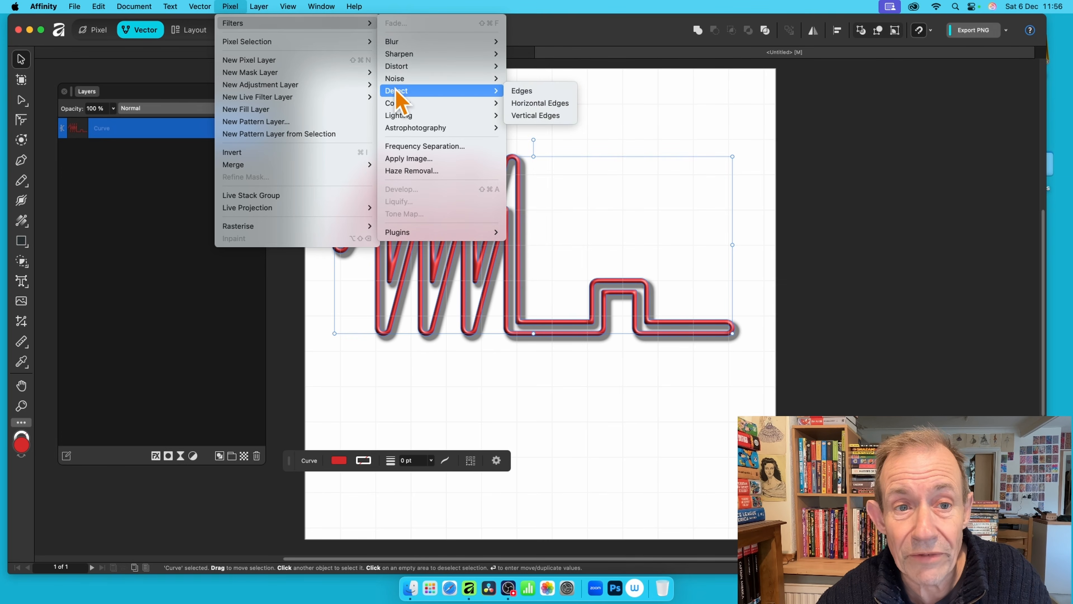
mouse_move(399, 105)
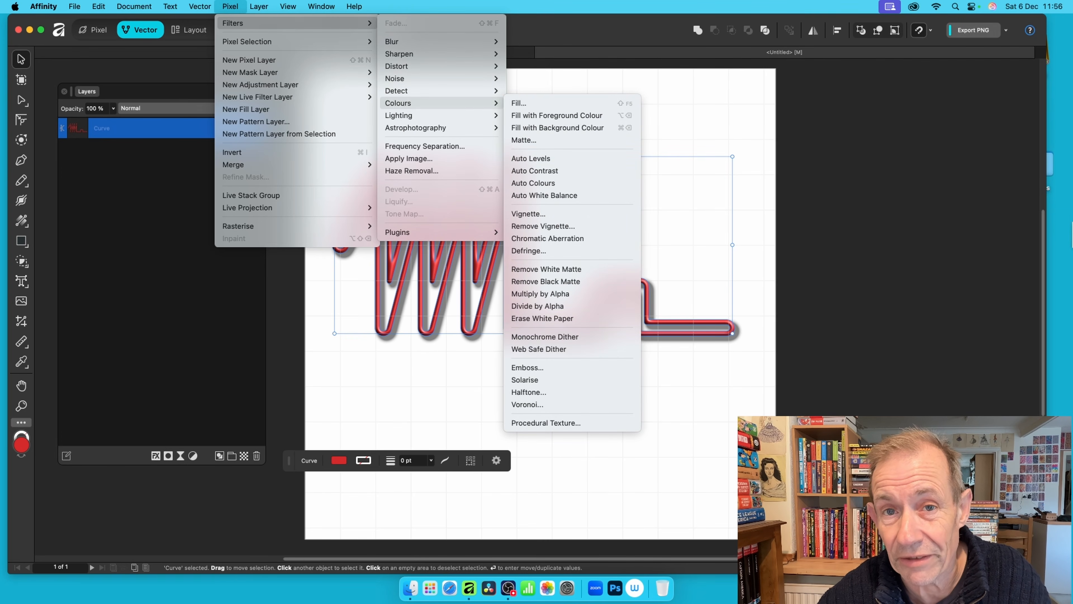
left_click(1059, 222)
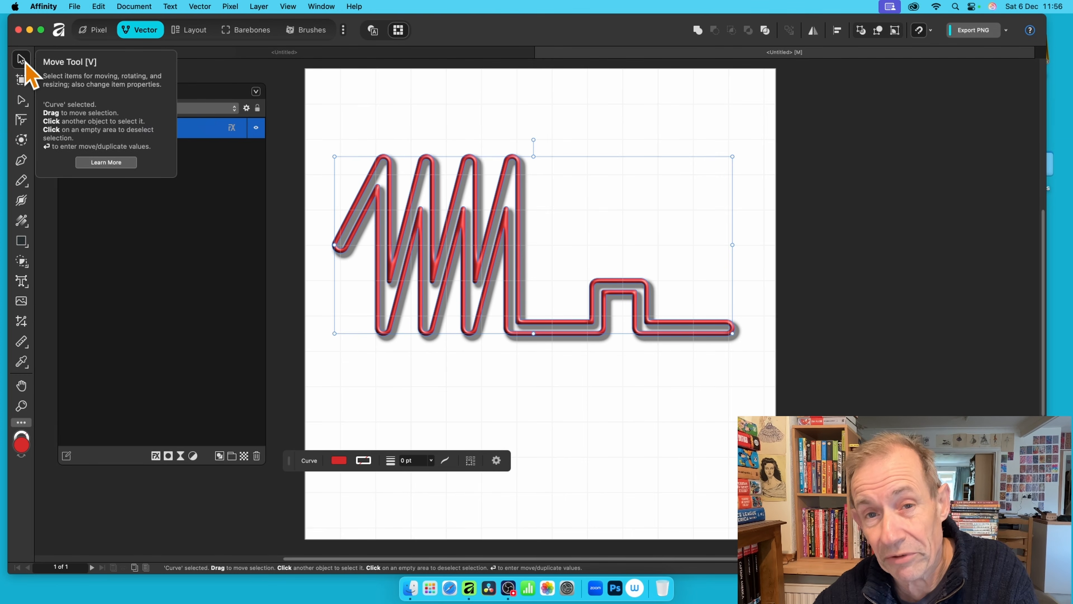
Step: Duplicate the red curve with Move/Duplicate, making 31 copies that each scale to 91%
key("Return")
left_click_drag(528, 114, 648, 116)
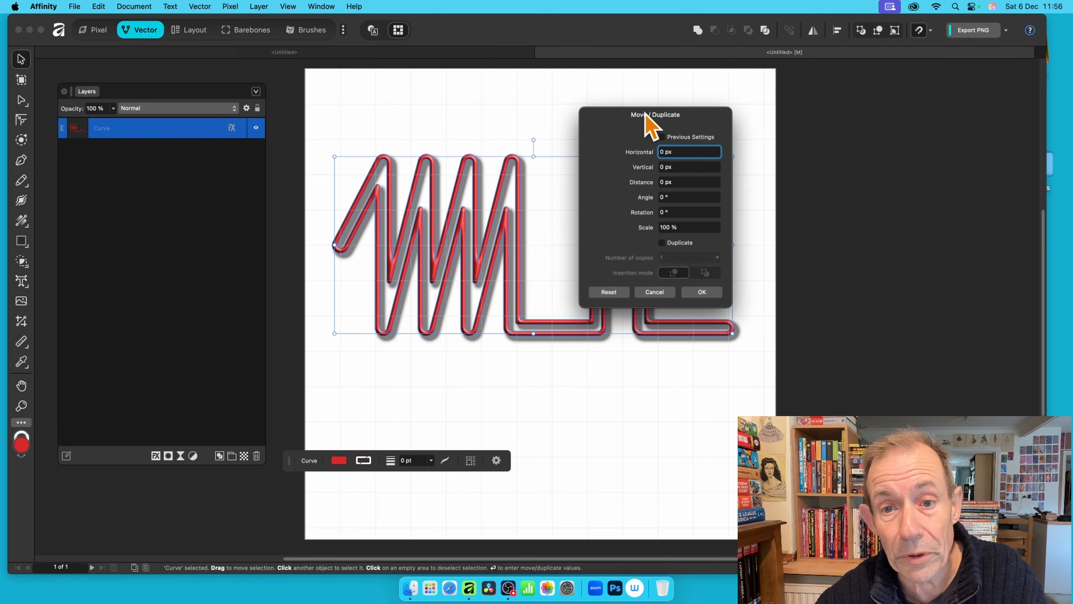
left_click_drag(650, 228, 640, 262)
left_click(661, 242)
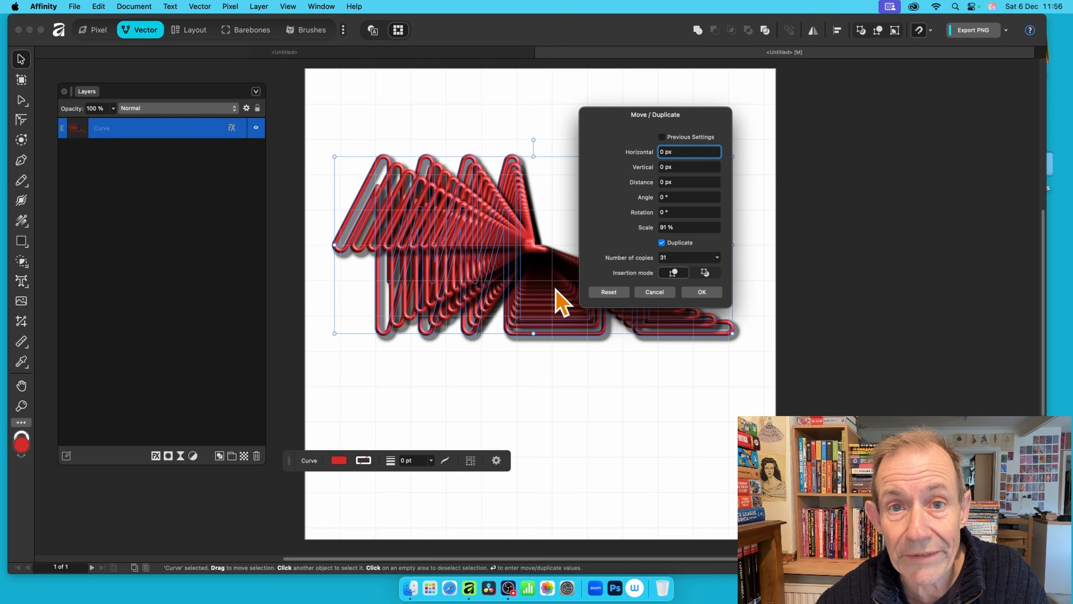
left_click(714, 292)
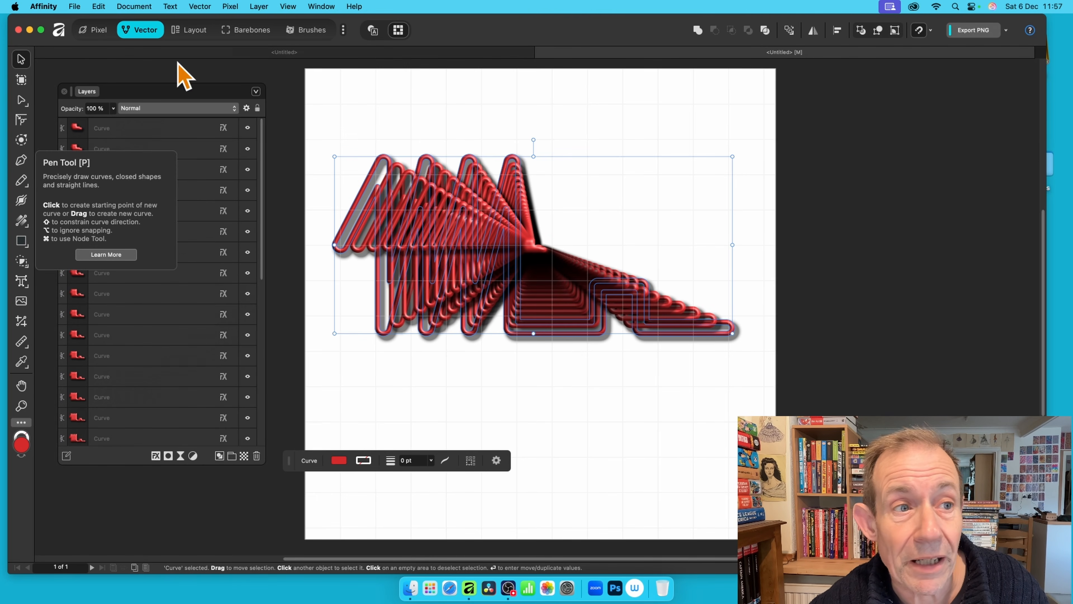
Step: Switch to the Pixel workspace
left_click(98, 30)
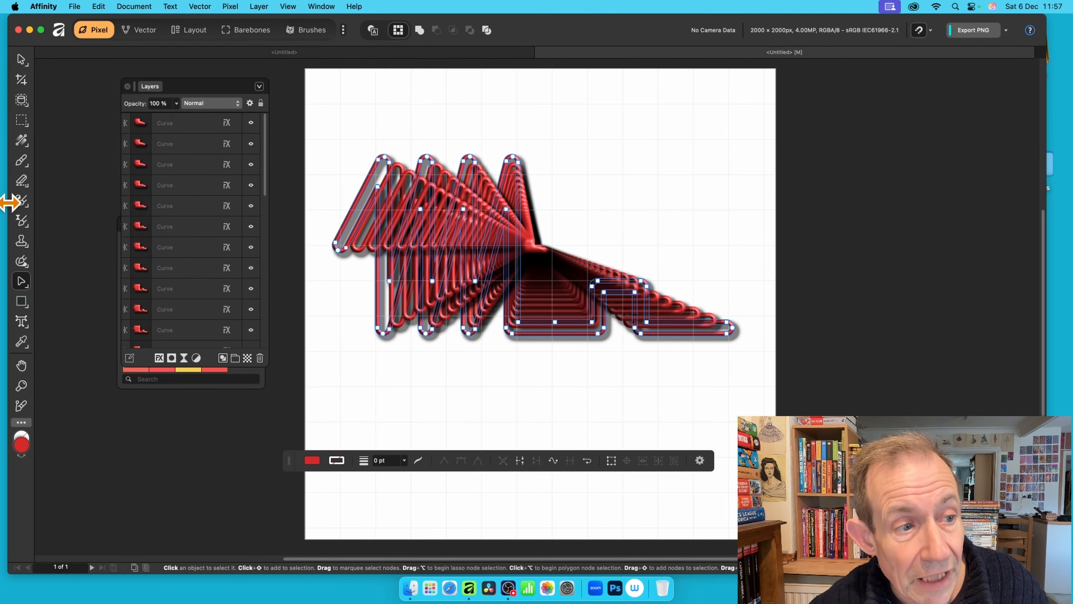